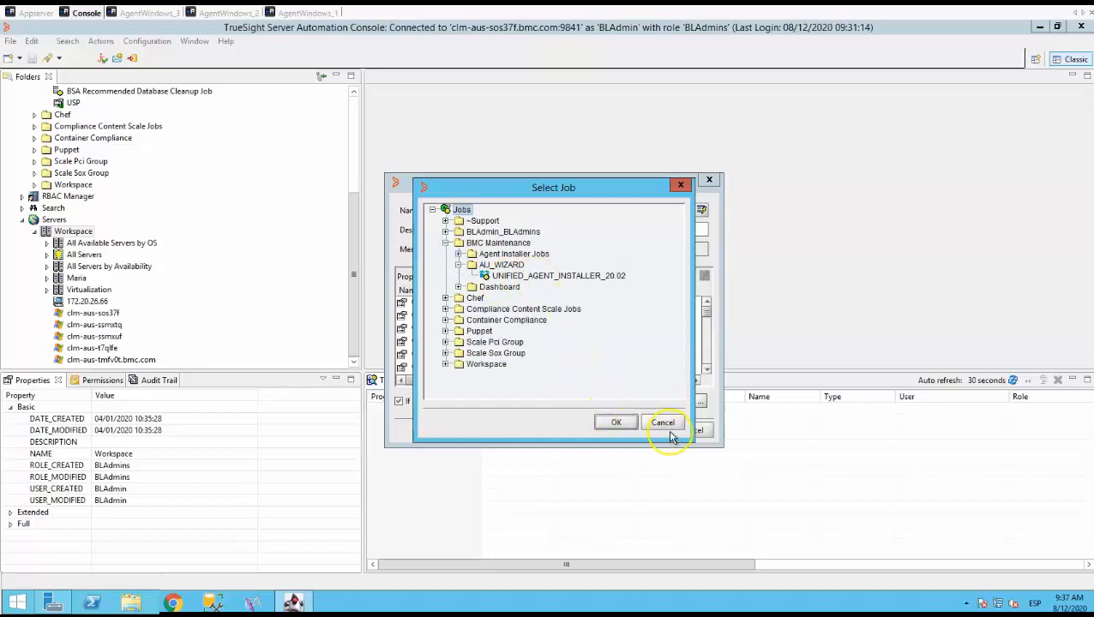
# Add the server clm-aus-td85do to Workspace with the option to install the agent using an Agent Installer job turned off.
pyautogui.click(425, 400)
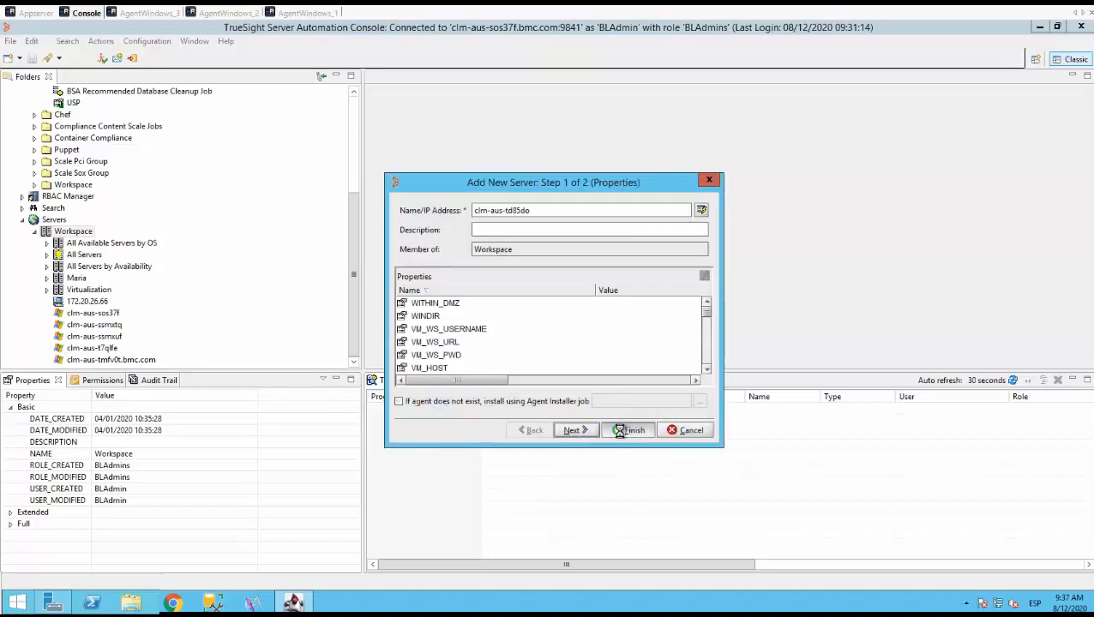
pyautogui.click(566, 335)
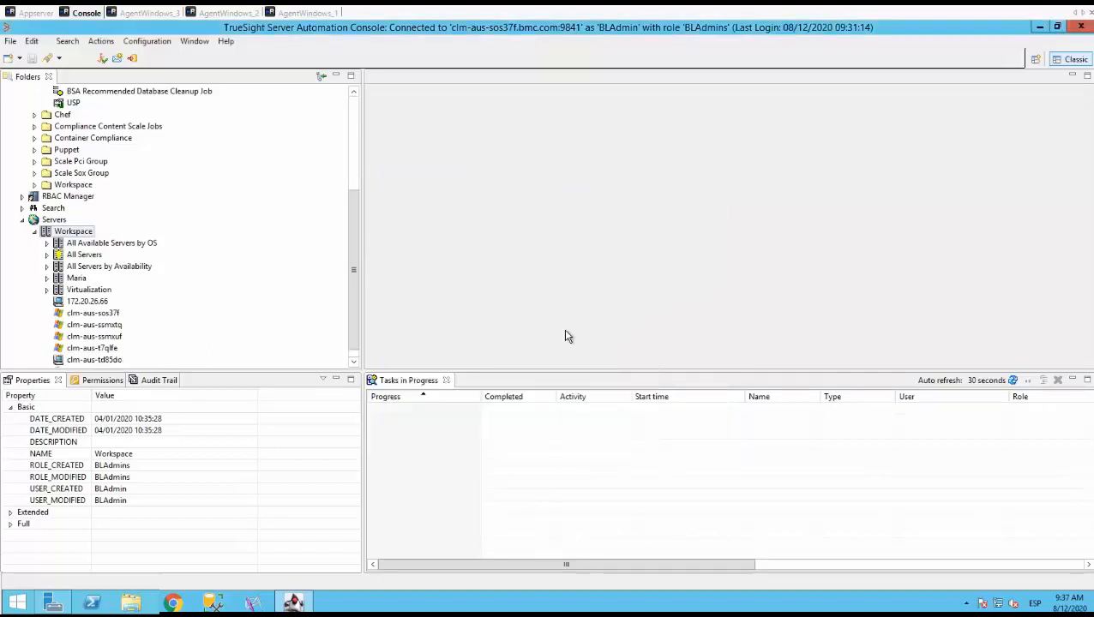
# Execute the UNIFIED_AGENT_INSTALLER_20.02 job in AIJ_WIZARD against the server clm-aus-td85do.
pyautogui.scroll(5, 349, 127)
pyautogui.rightClick(120, 221)
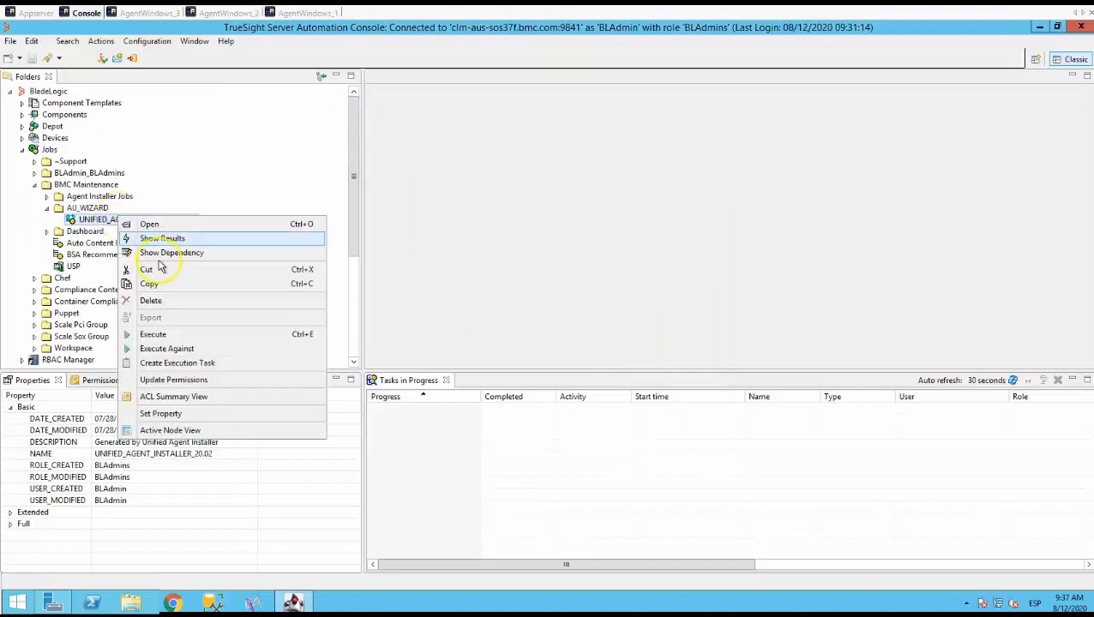
pyautogui.click(163, 348)
pyautogui.click(251, 206)
pyautogui.click(313, 329)
pyautogui.click(553, 286)
pyautogui.click(806, 481)
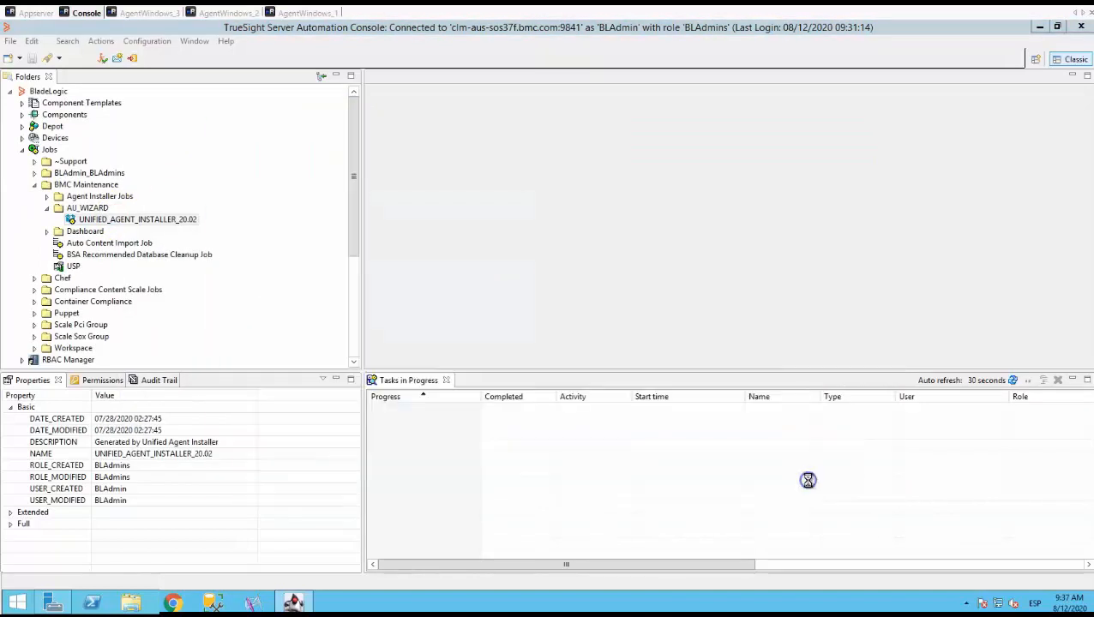
# Show the UNIFIED_AGENT_INSTALLER_20.02 results and review the refreshed log messages and newest run for clm-aus-td85do.
pyautogui.rightClick(147, 219)
pyautogui.click(174, 240)
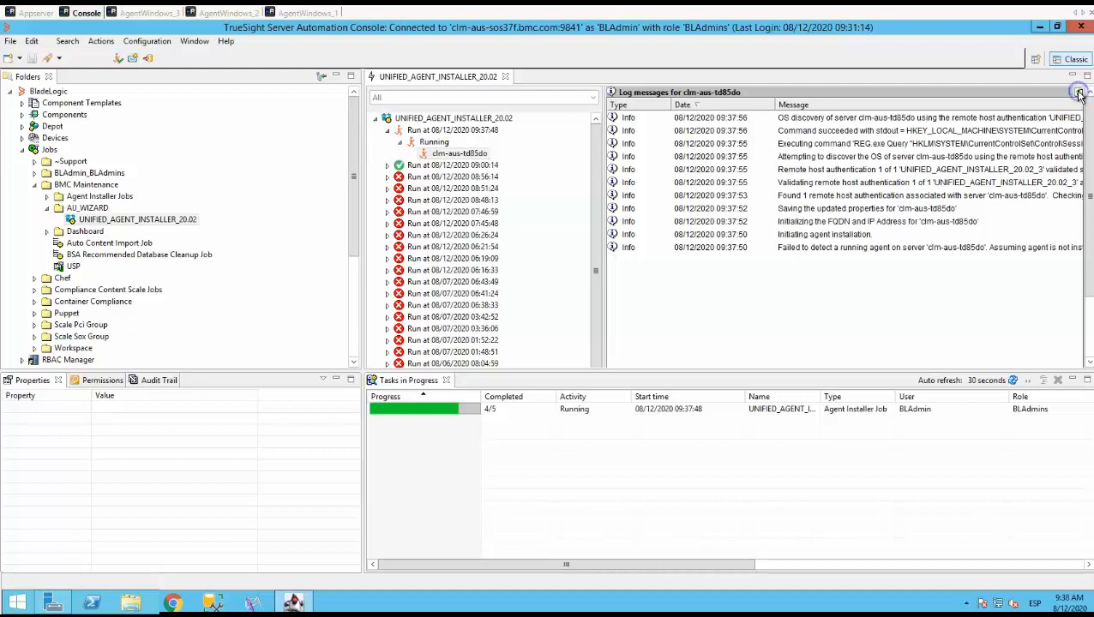
pyautogui.click(1012, 380)
pyautogui.click(1079, 98)
pyautogui.click(1080, 94)
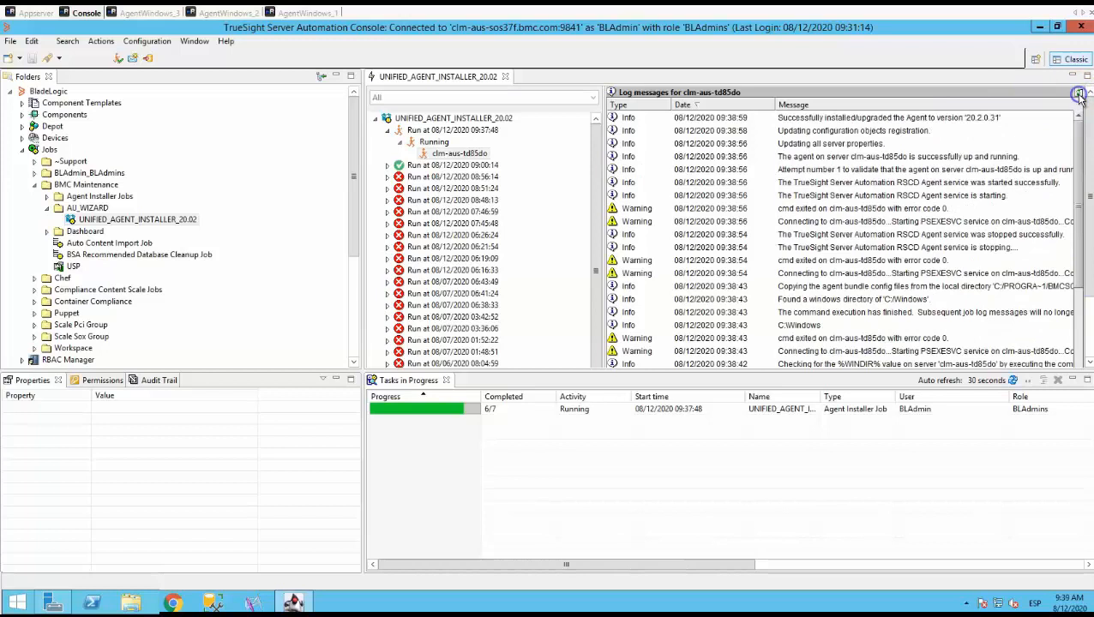
pyautogui.click(831, 118)
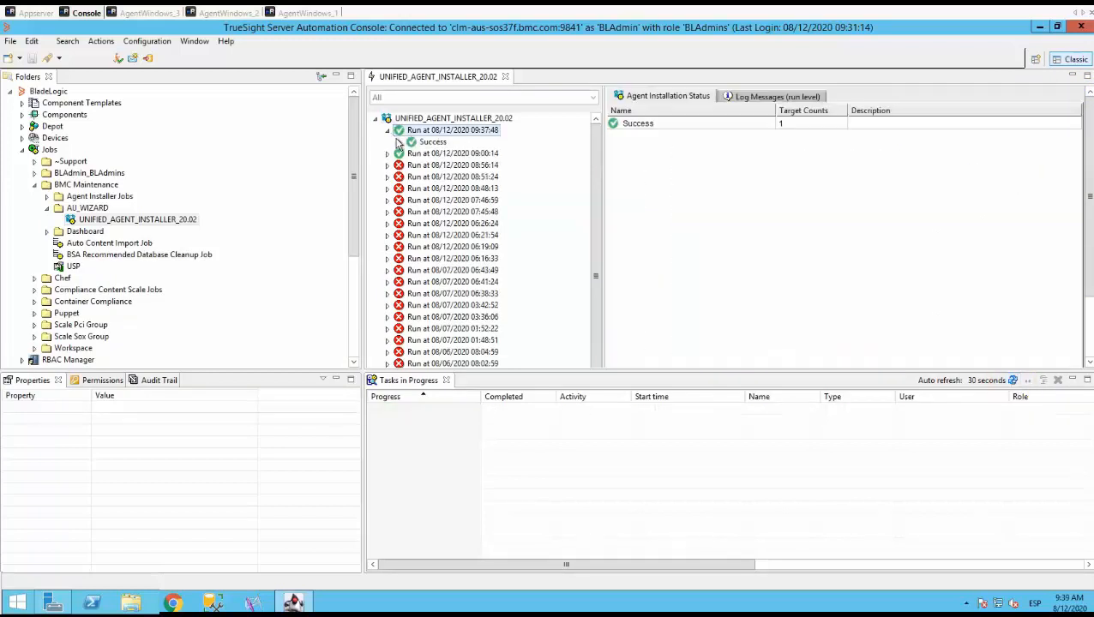
pyautogui.click(412, 153)
pyautogui.click(467, 165)
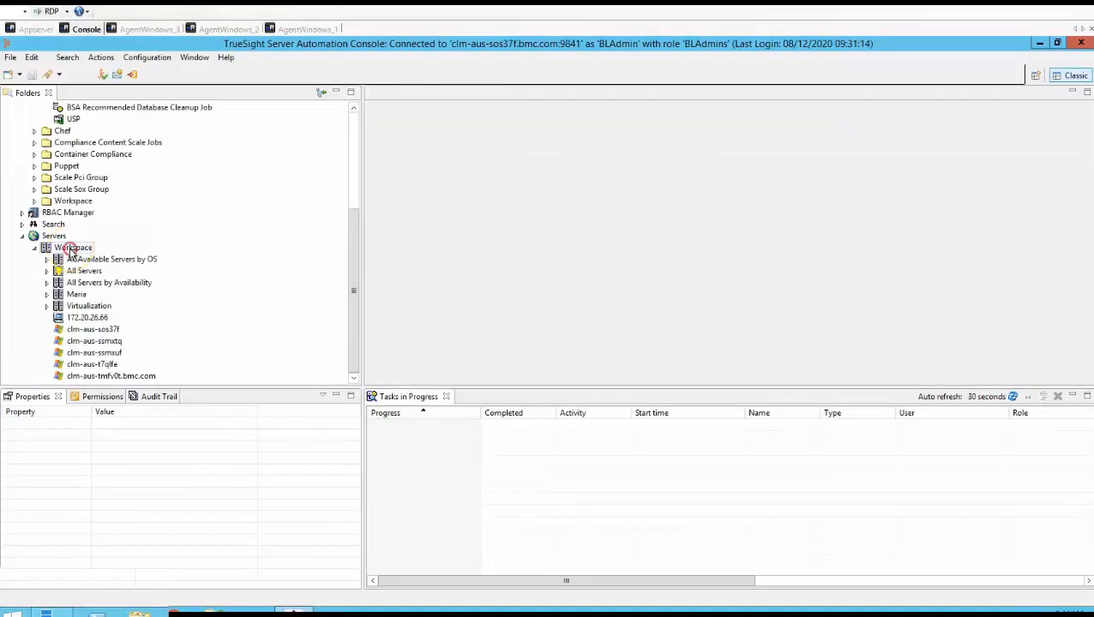
# Add the server clm-aus-td85do to Workspace, installing a missing agent with the UNIFIED_AGENT_INSTALLER_20.02 job.
pyautogui.rightClick(71, 247)
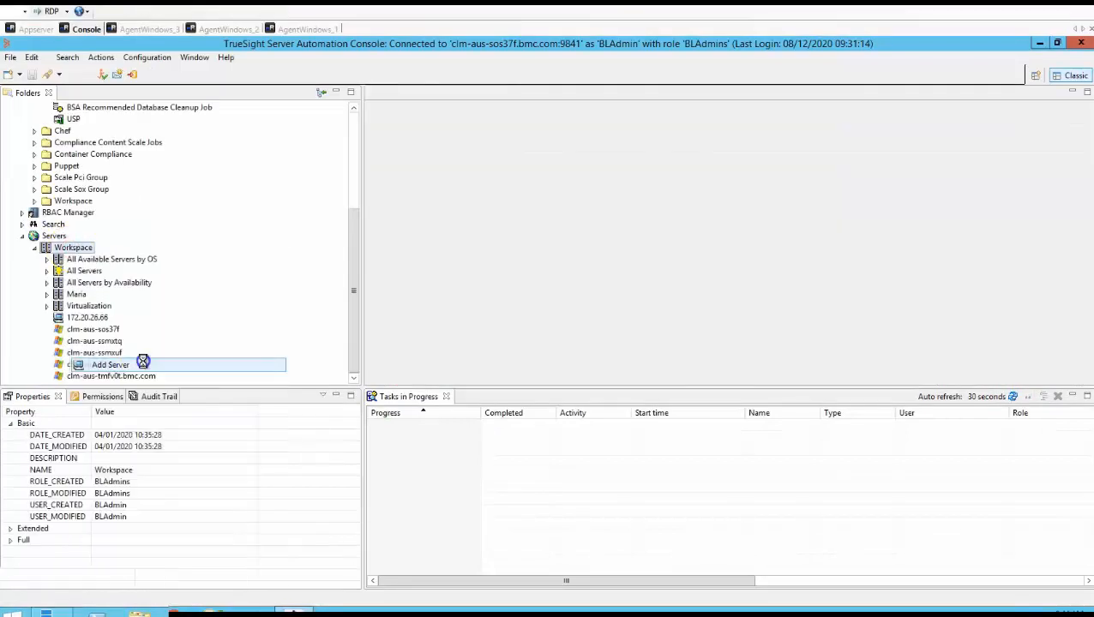
pyautogui.click(142, 361)
pyautogui.click(583, 418)
pyautogui.click(699, 418)
pyautogui.click(501, 276)
pyautogui.click(581, 439)
pyautogui.click(587, 446)
pyautogui.click(621, 447)
pyautogui.press('Return')
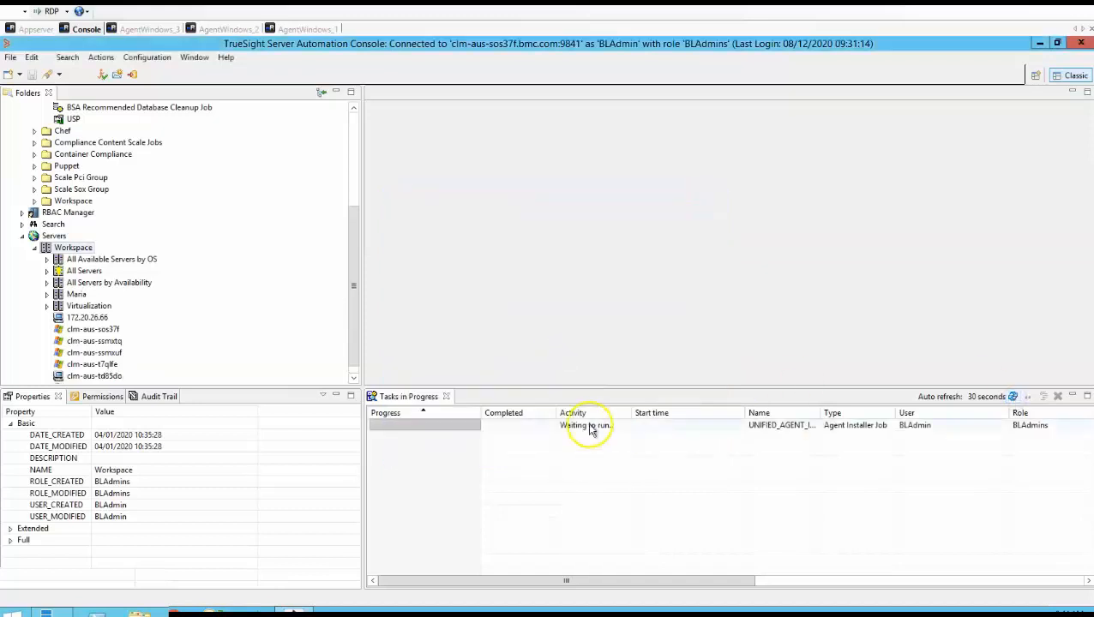
# Examine the run details of the installer task in progress, refreshing them and checking the clm-aus-td85do target, and close them.
pyautogui.doubleClick(588, 426)
pyautogui.moveTo(521, 182); pyautogui.dragTo(380, 128)
pyautogui.moveTo(644, 426); pyautogui.dragTo(897, 583)
pyautogui.click(361, 155)
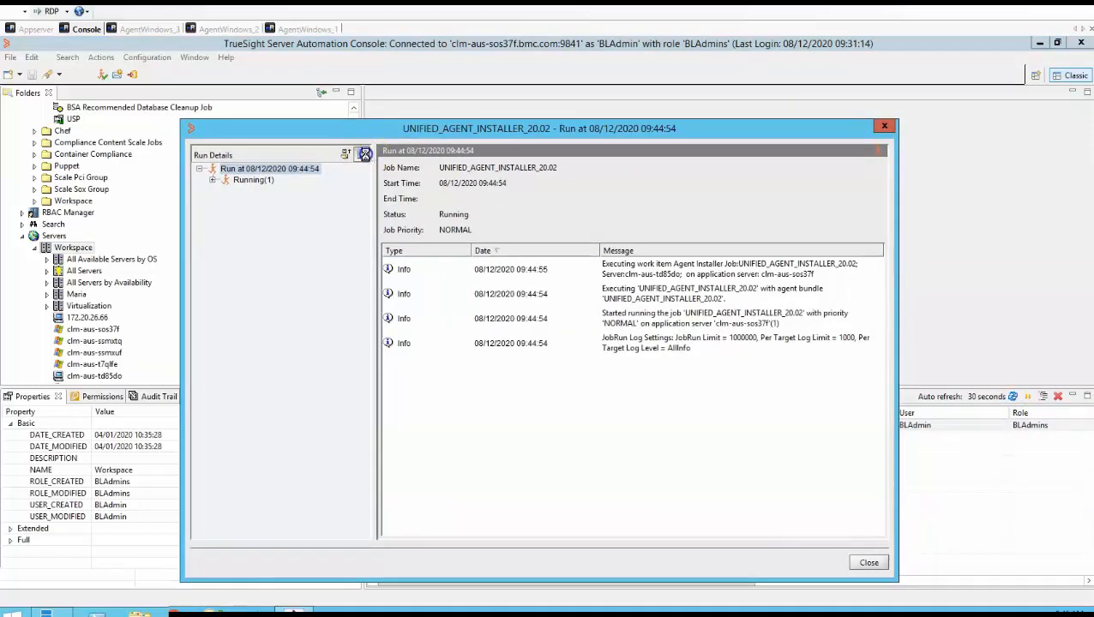
pyautogui.click(239, 182)
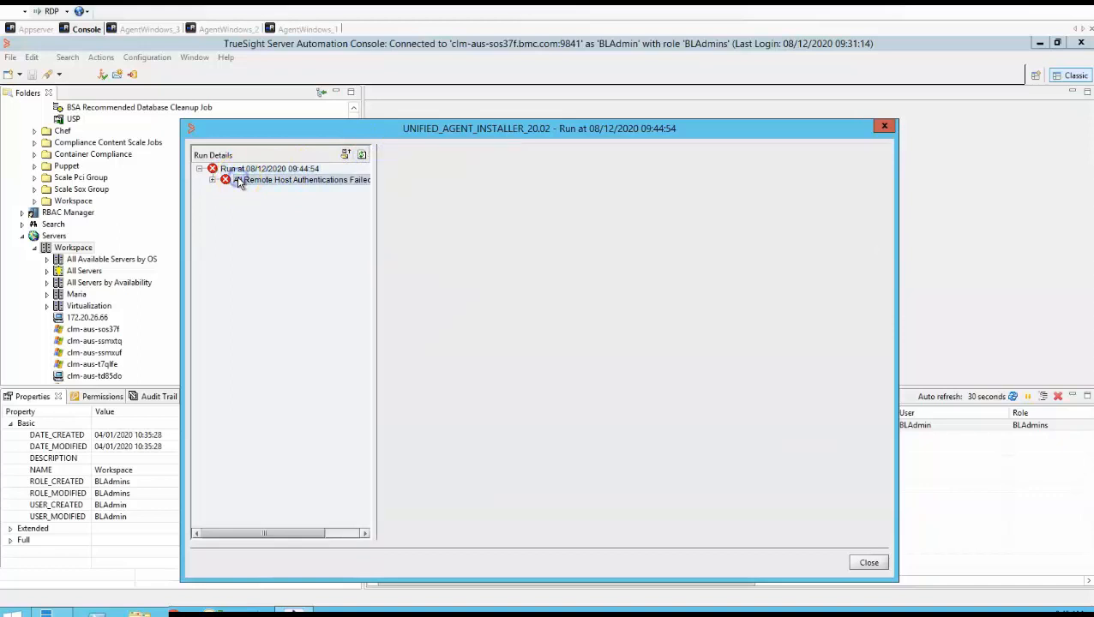
pyautogui.click(212, 180)
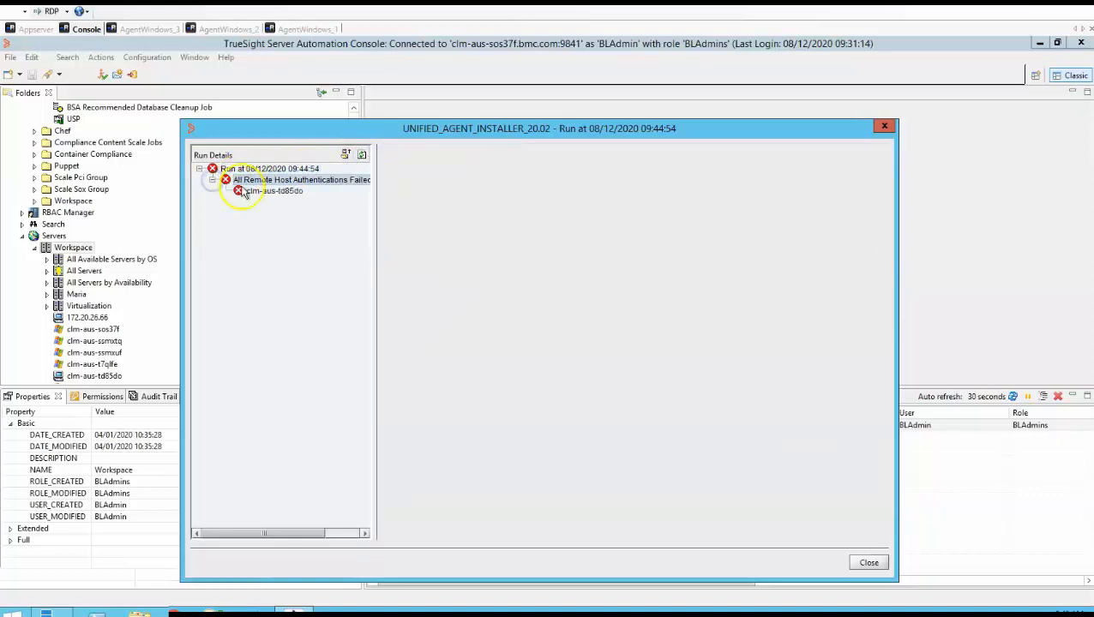
pyautogui.click(246, 192)
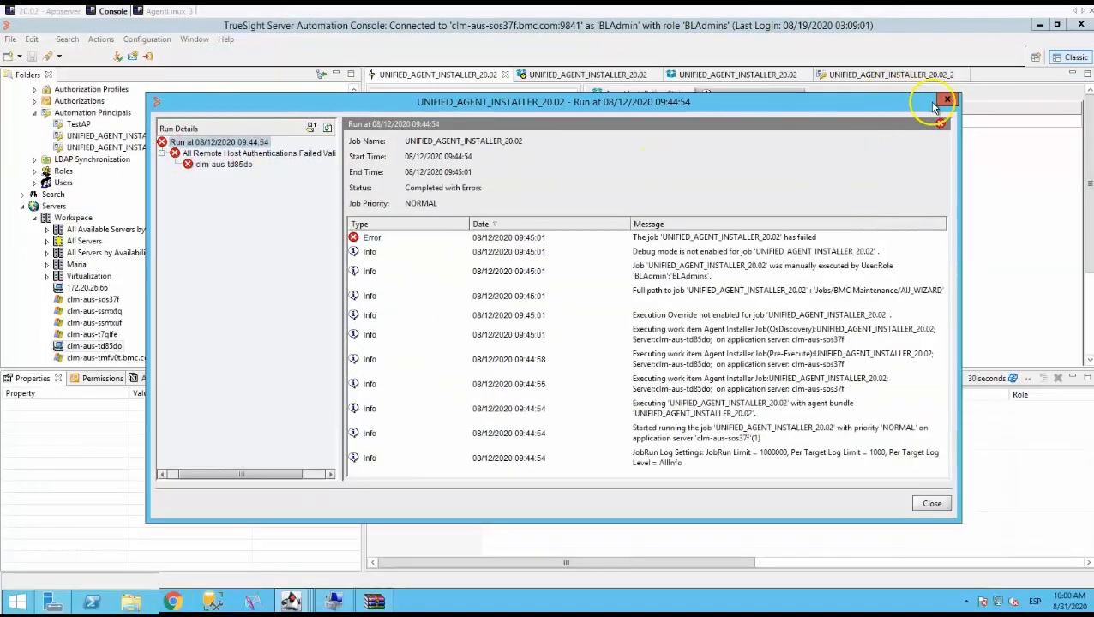
pyautogui.click(944, 102)
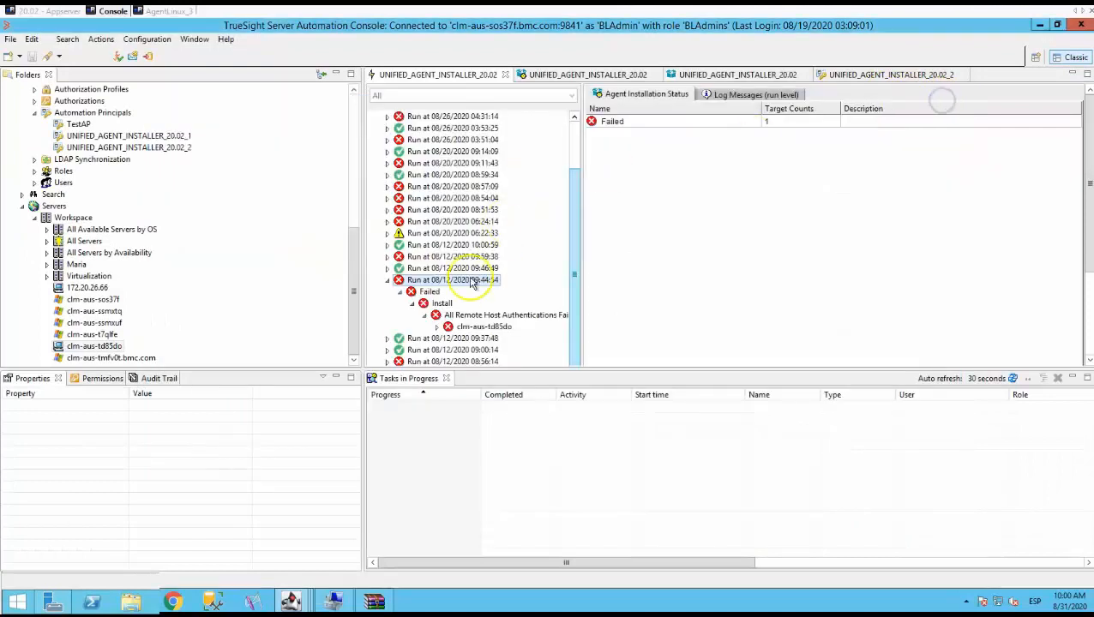
# Start a log package download for the run at 08/12/2020 09:44:54, saved on C as a zip file named DownloadLogPackage.
pyautogui.rightClick(450, 290)
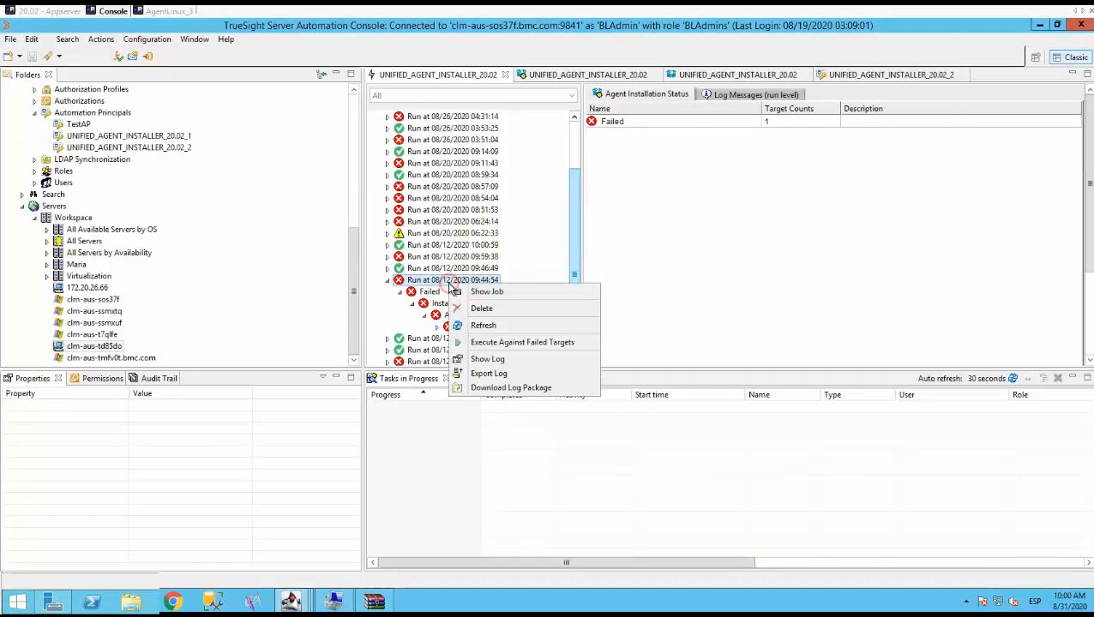
pyautogui.click(493, 392)
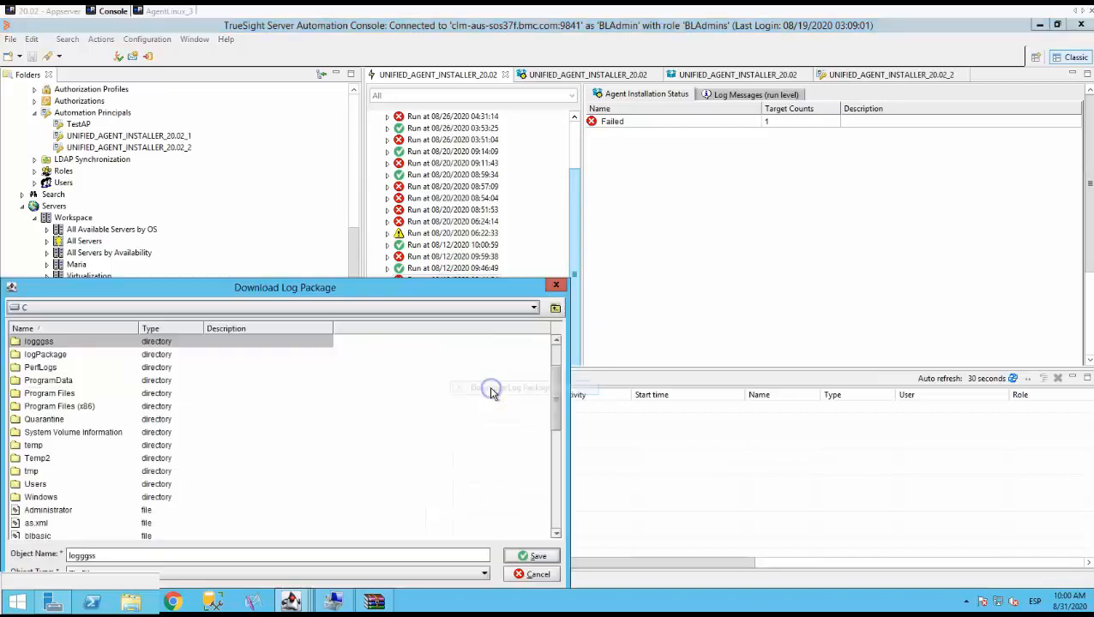
pyautogui.moveTo(213, 222); pyautogui.dragTo(324, 254)
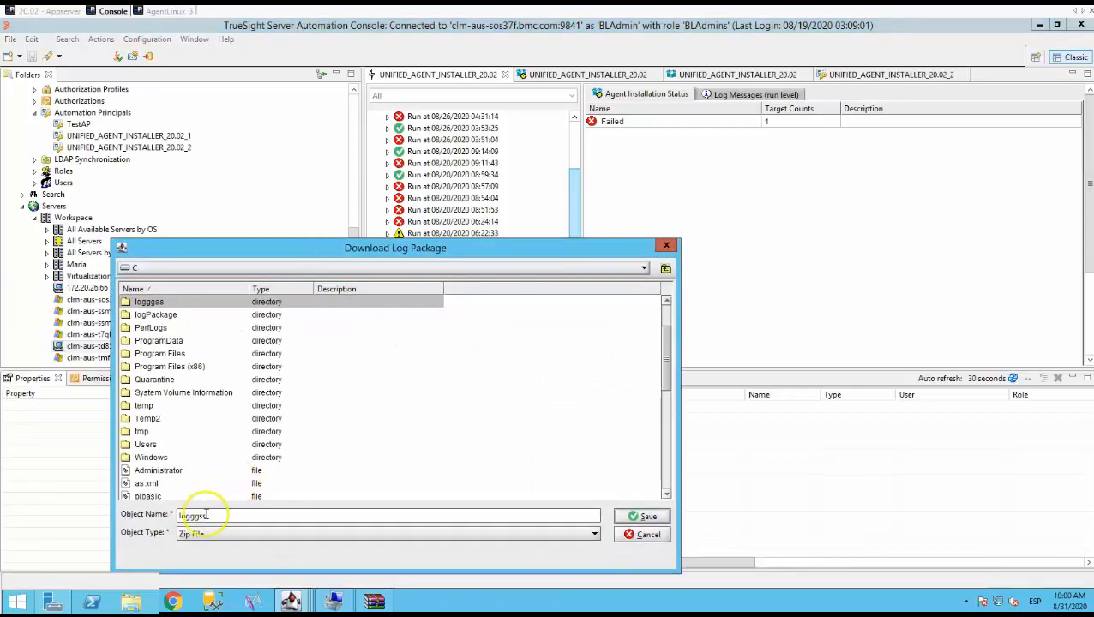
pyautogui.moveTo(227, 515); pyautogui.dragTo(154, 518)
pyautogui.write('DownloadLogPackage')
pyautogui.click(643, 519)
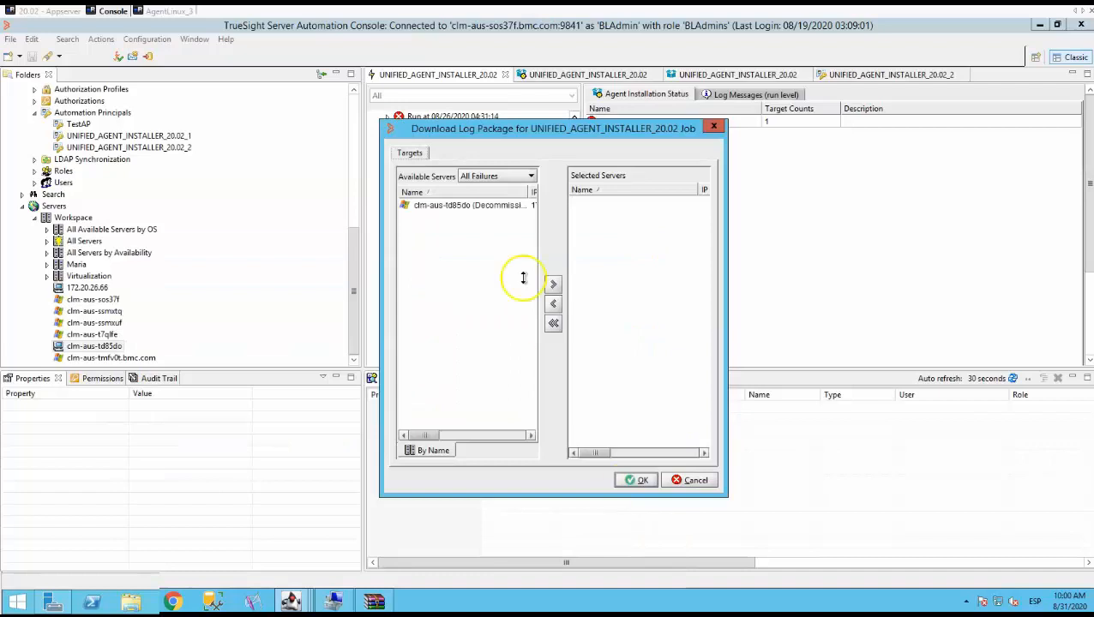
# Select clm-aus-td85do from the failed servers as the log package target and generate the package.
pyautogui.click(449, 209)
pyautogui.click(480, 176)
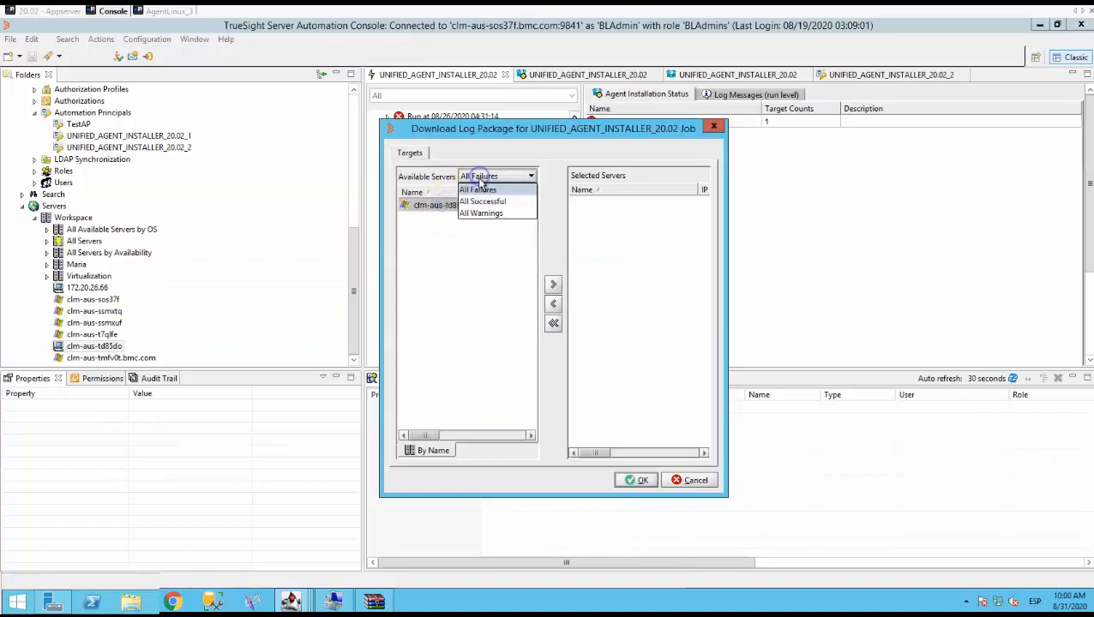
pyautogui.click(436, 206)
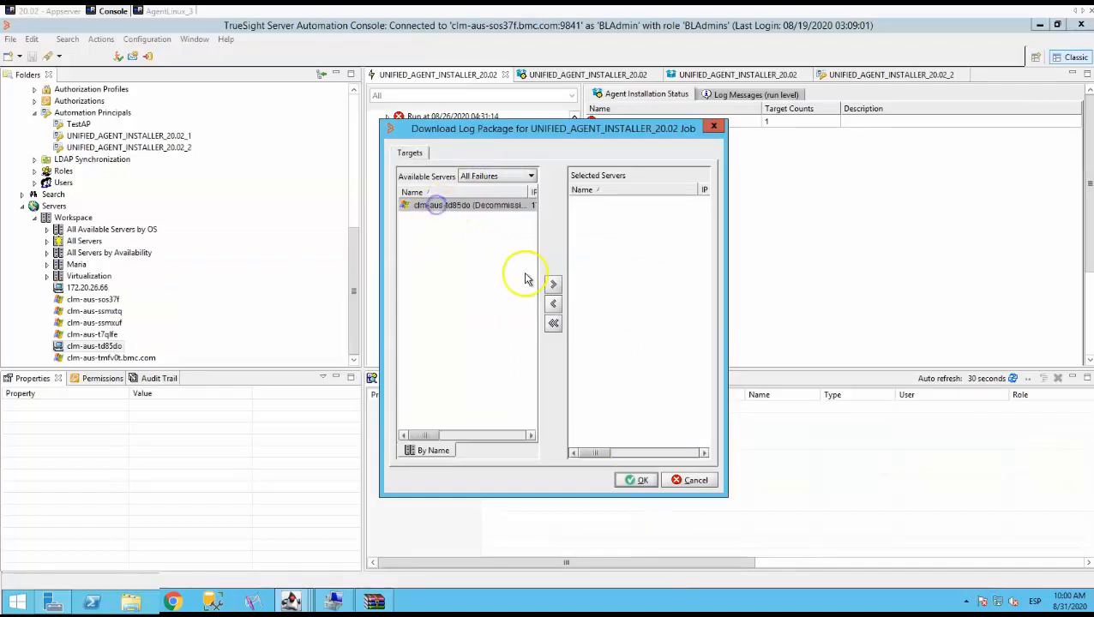
pyautogui.click(551, 287)
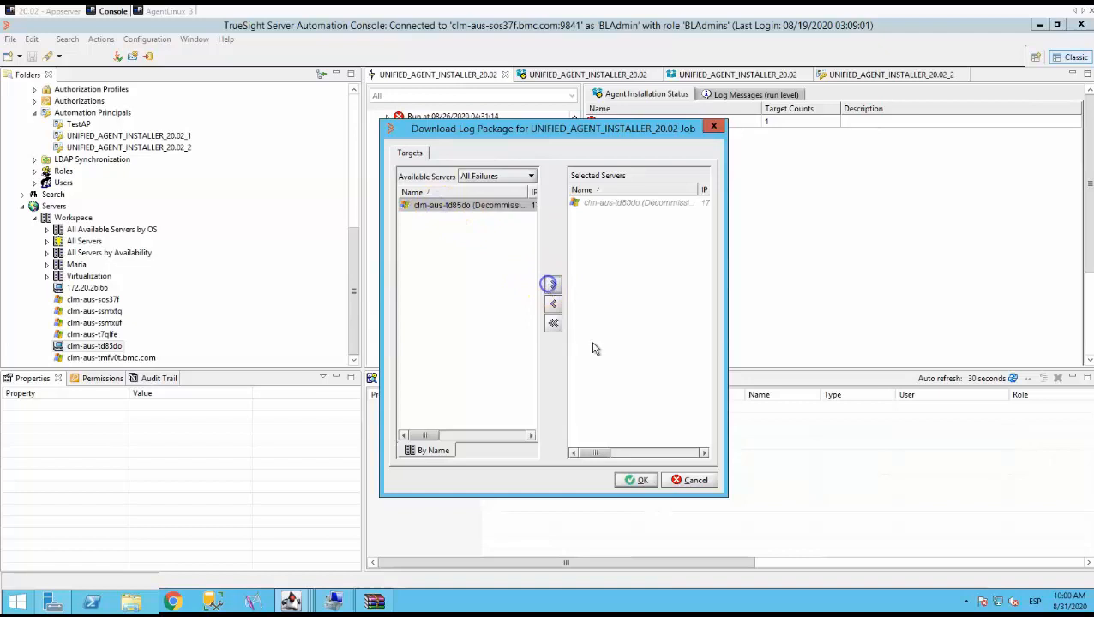
pyautogui.click(640, 481)
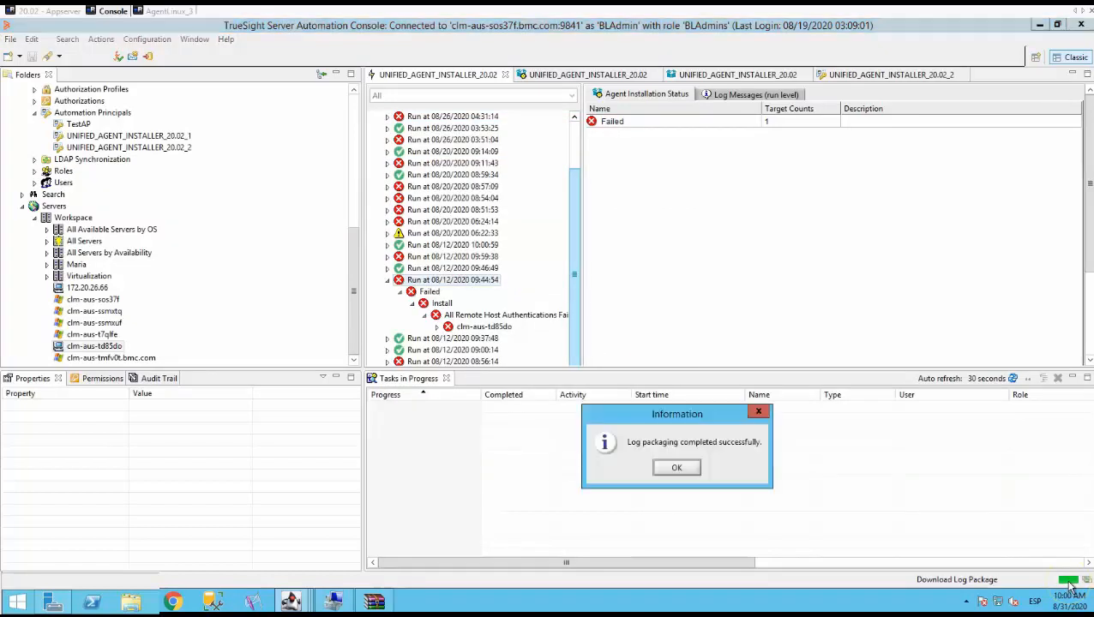
pyautogui.click(677, 467)
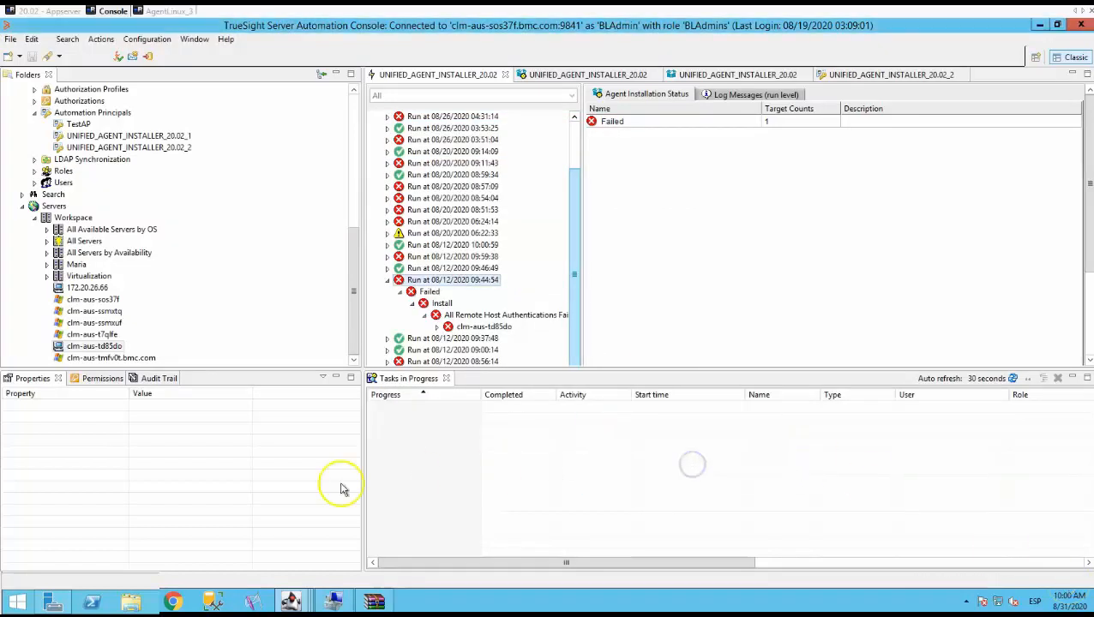
# Open DownloadLogPackage.zip, widen the file name column, and examine the agent support and appserver support archives.
pyautogui.doubleClick(180, 290)
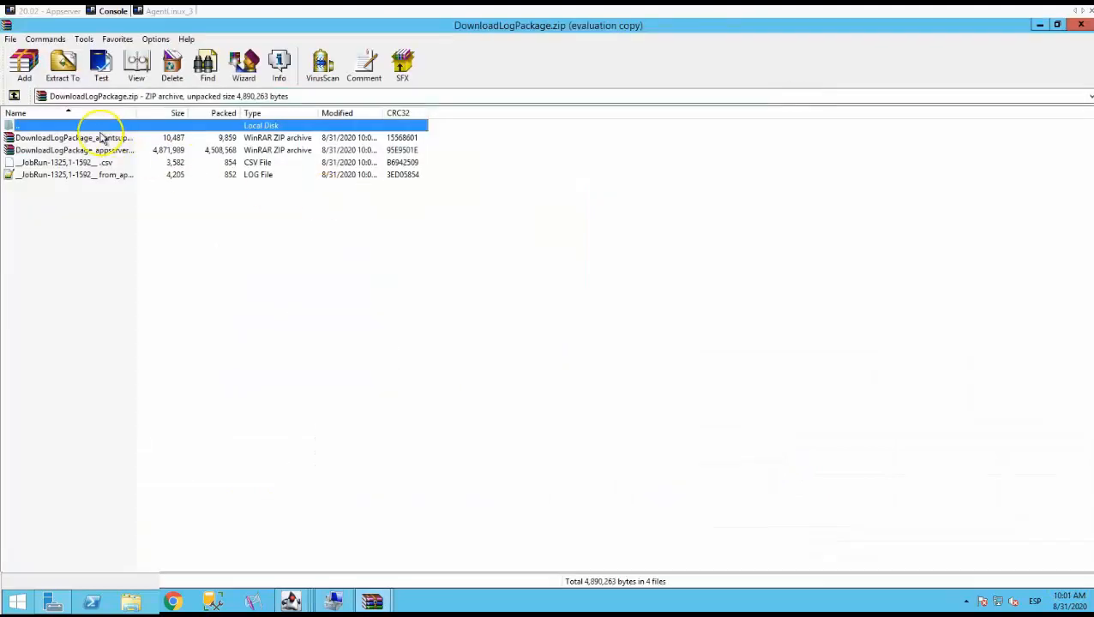
pyautogui.moveTo(135, 113); pyautogui.dragTo(244, 111)
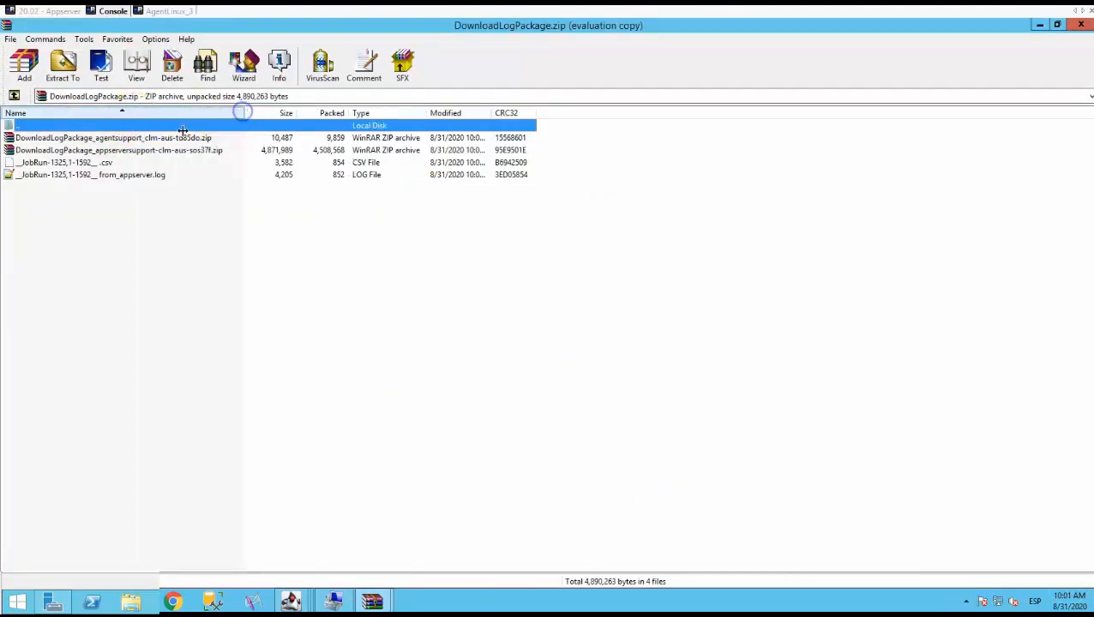
pyautogui.click(136, 139)
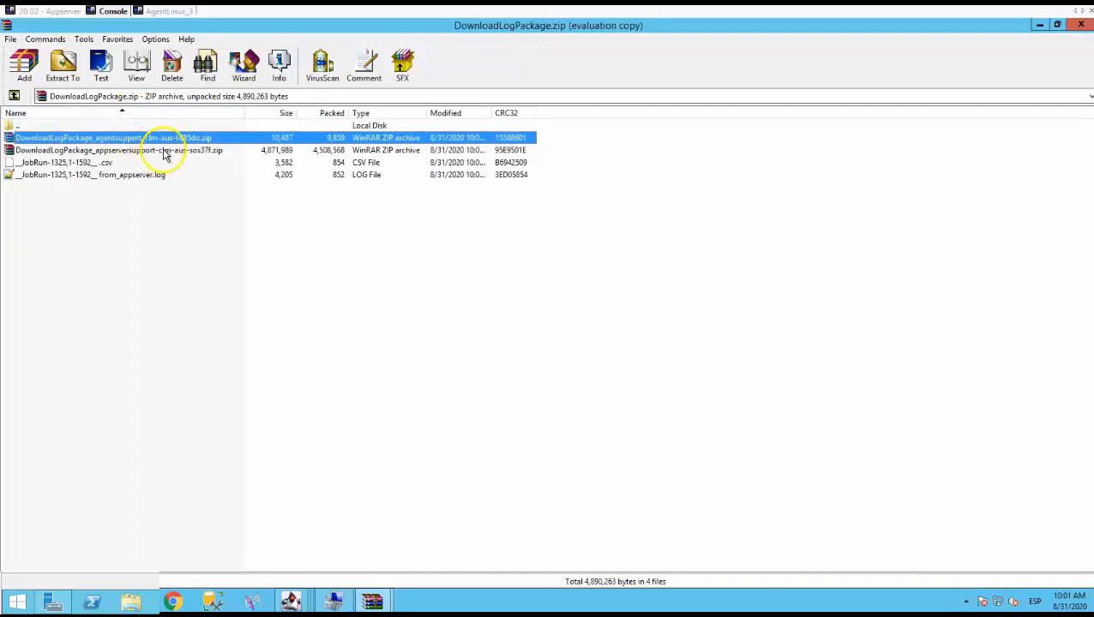
pyautogui.click(163, 151)
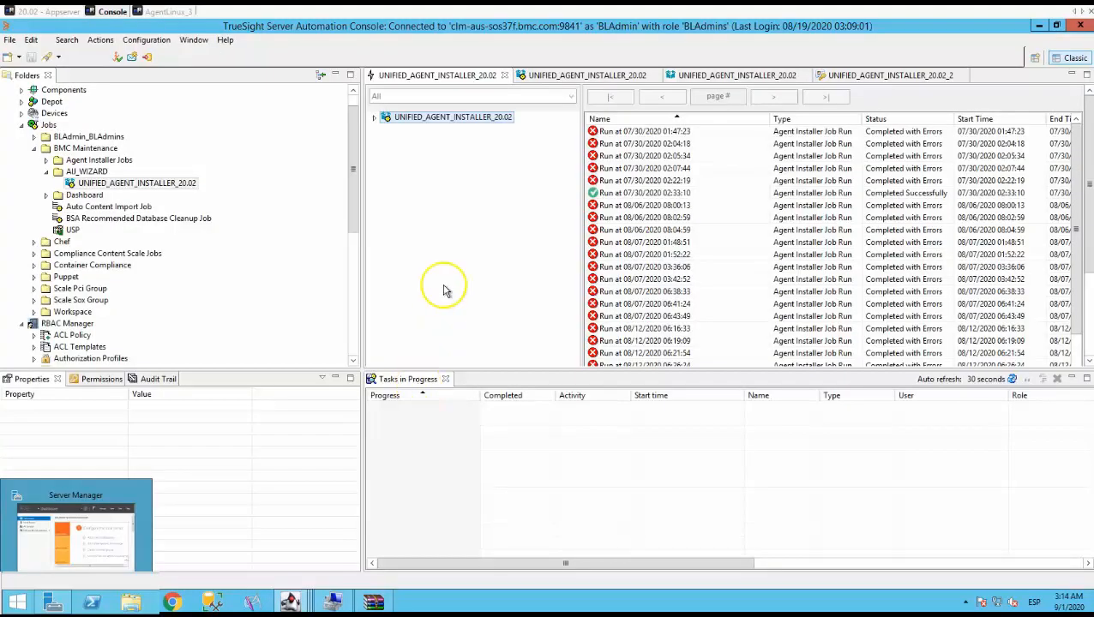
# Set the extended property DEBUG_MODE_ENABLED to True for the UNIFIED_AGENT_INSTALLER_20.02 job.
pyautogui.click(141, 186)
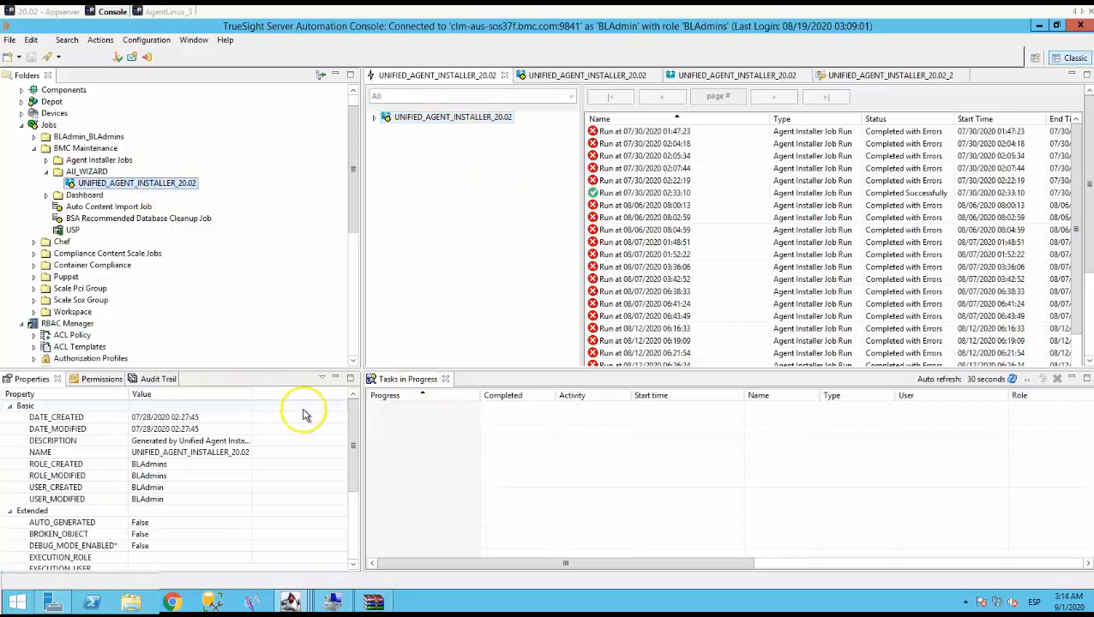
pyautogui.moveTo(350, 436); pyautogui.dragTo(353, 467)
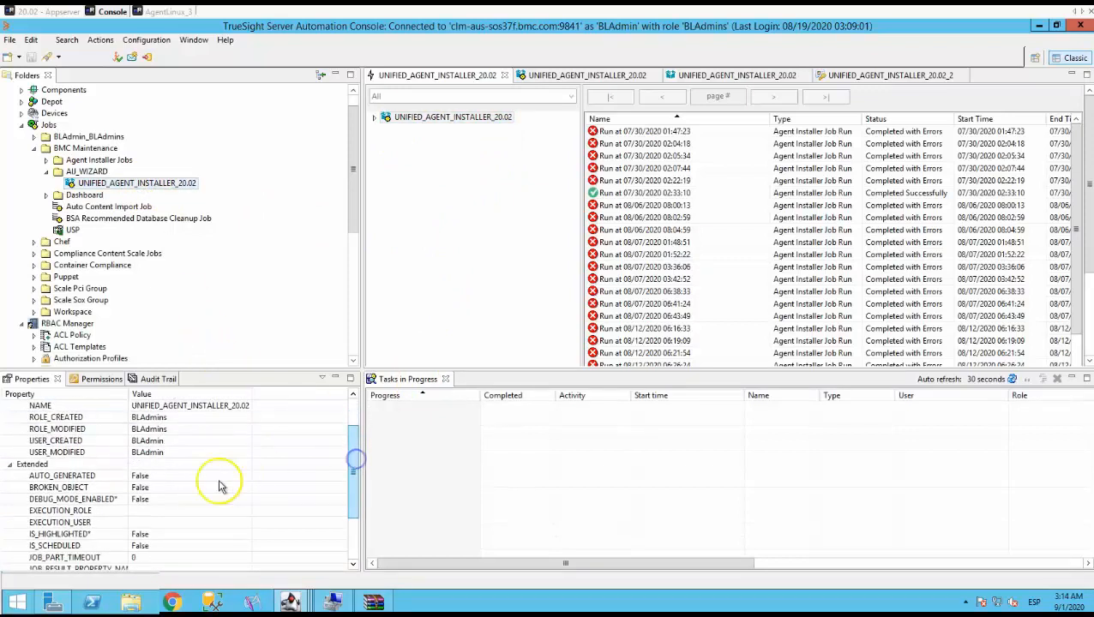
pyautogui.click(171, 500)
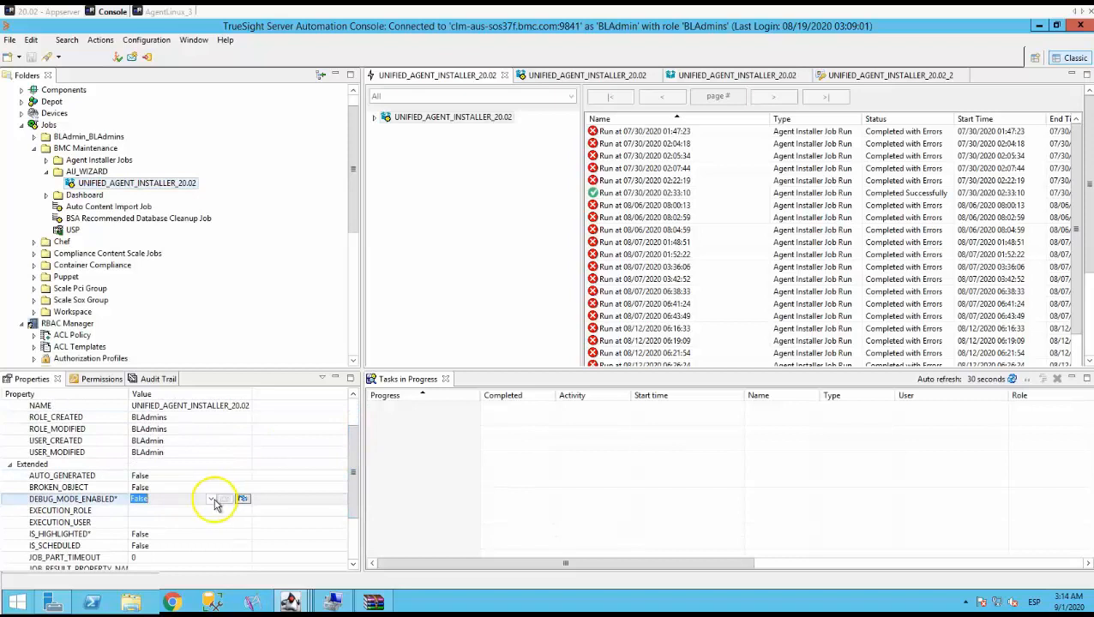
pyautogui.click(210, 499)
pyautogui.click(174, 514)
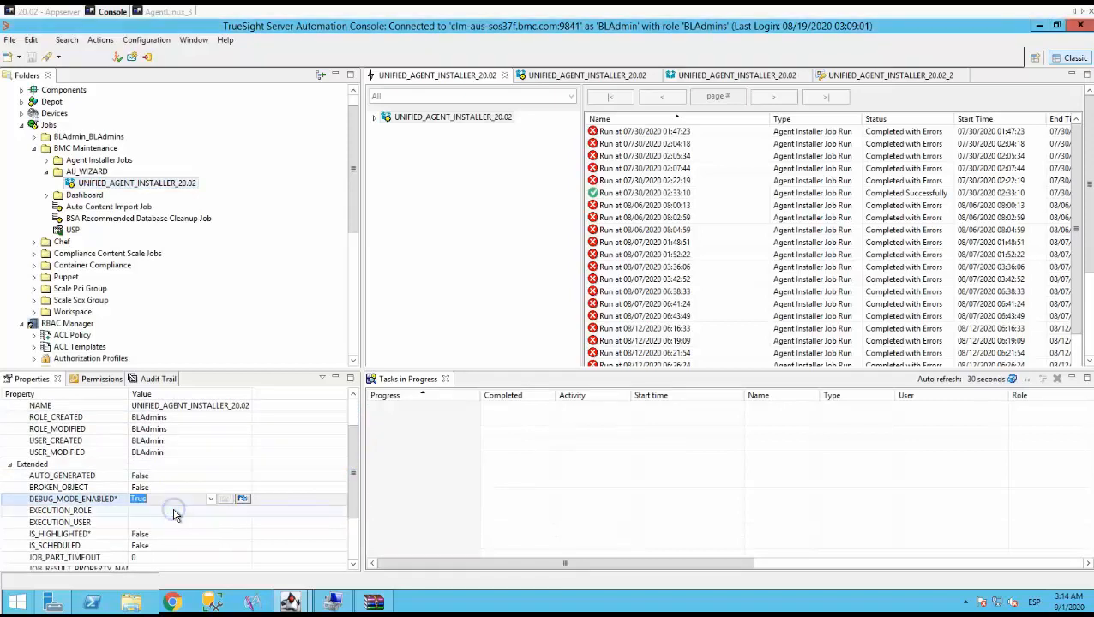
pyautogui.click(99, 487)
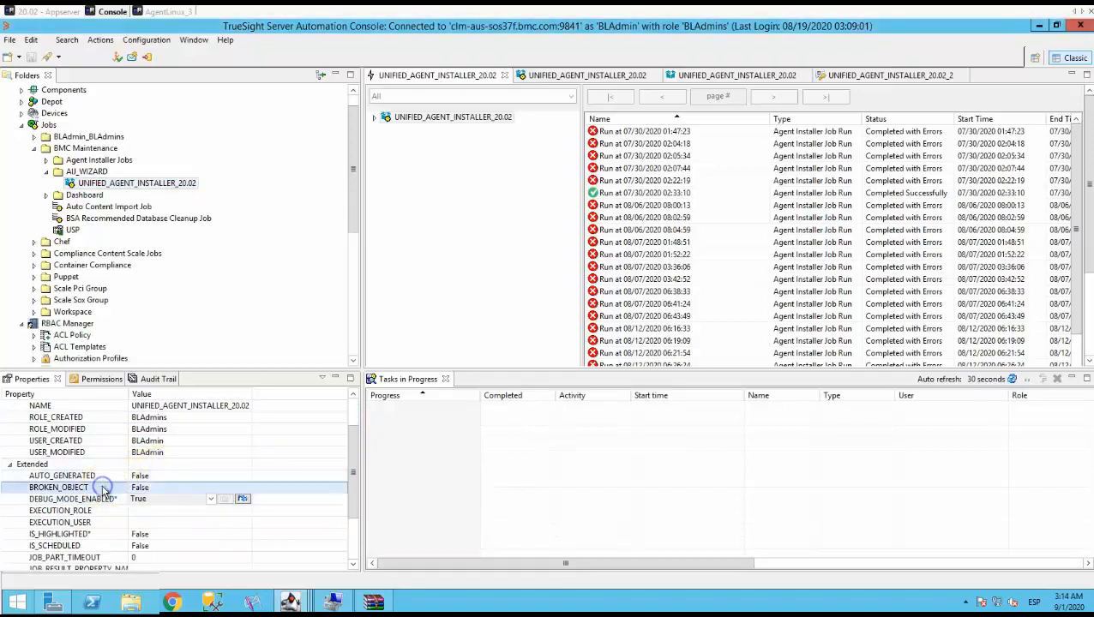
# Show the UNIFIED_AGENT_INSTALLER_20.02 job results and examine the debug mode entry in the log of the run at 09/01/2020 03:14:29.
pyautogui.click(107, 185)
pyautogui.rightClick(108, 187)
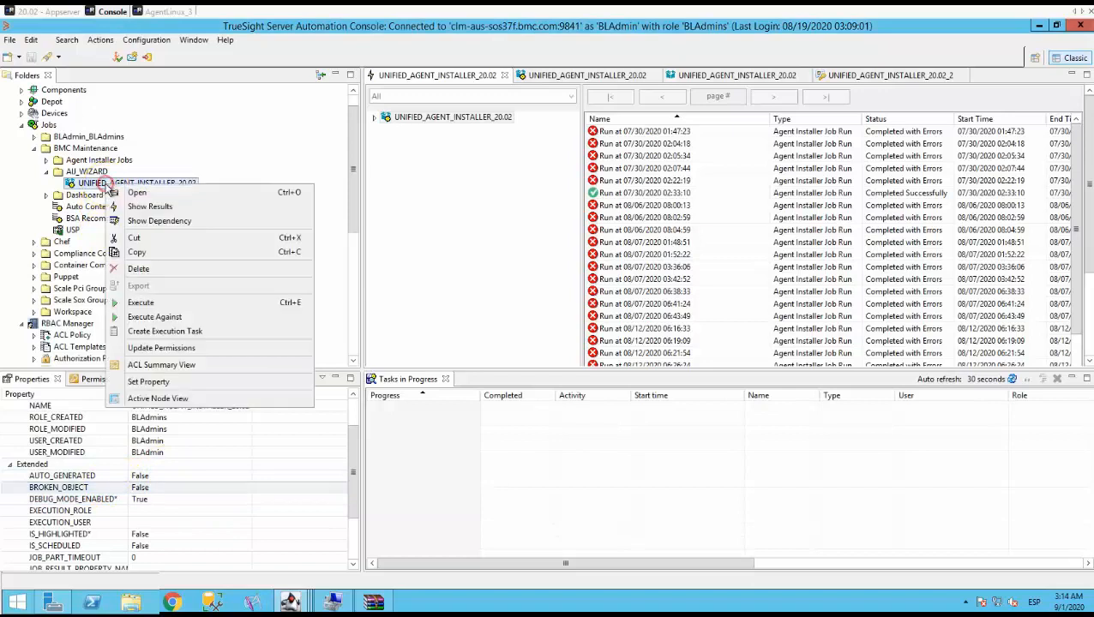
pyautogui.click(120, 200)
pyautogui.rightClick(426, 130)
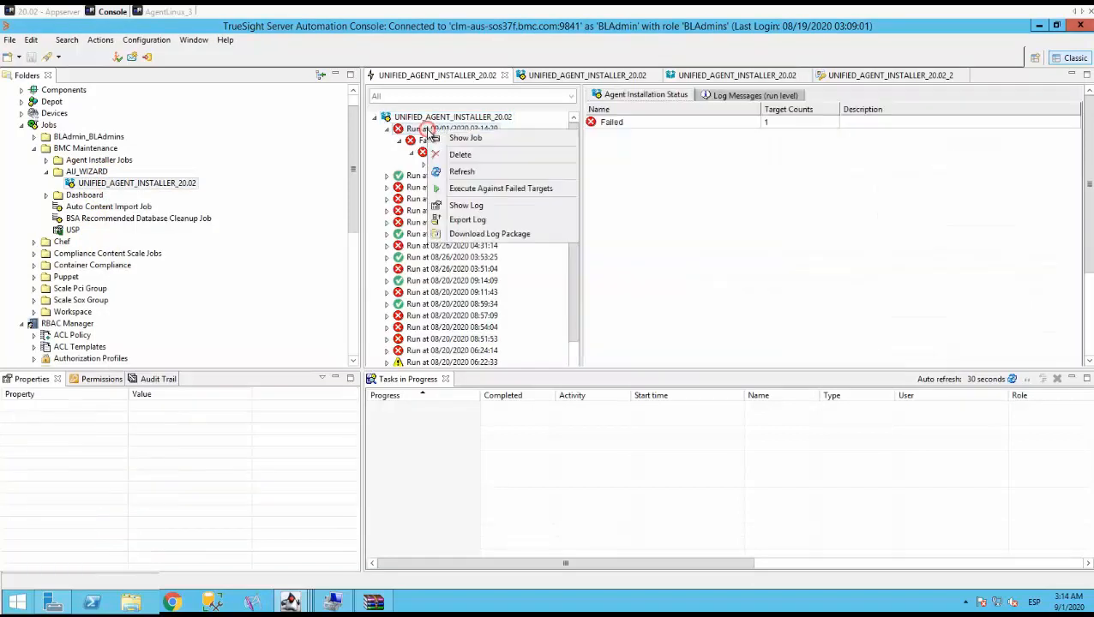
pyautogui.click(478, 205)
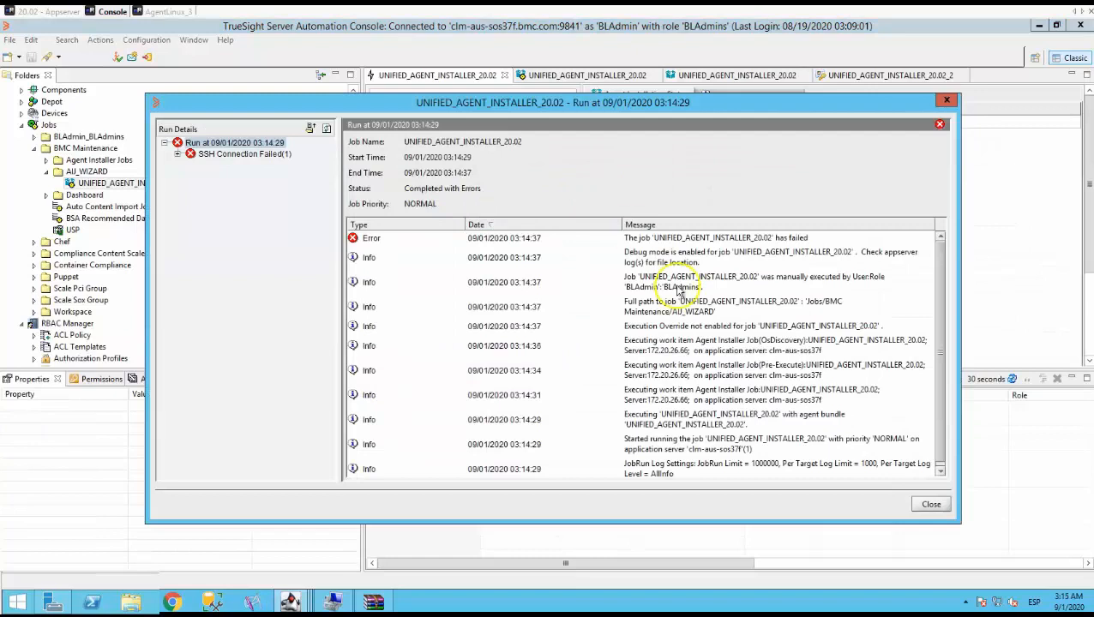
pyautogui.click(699, 257)
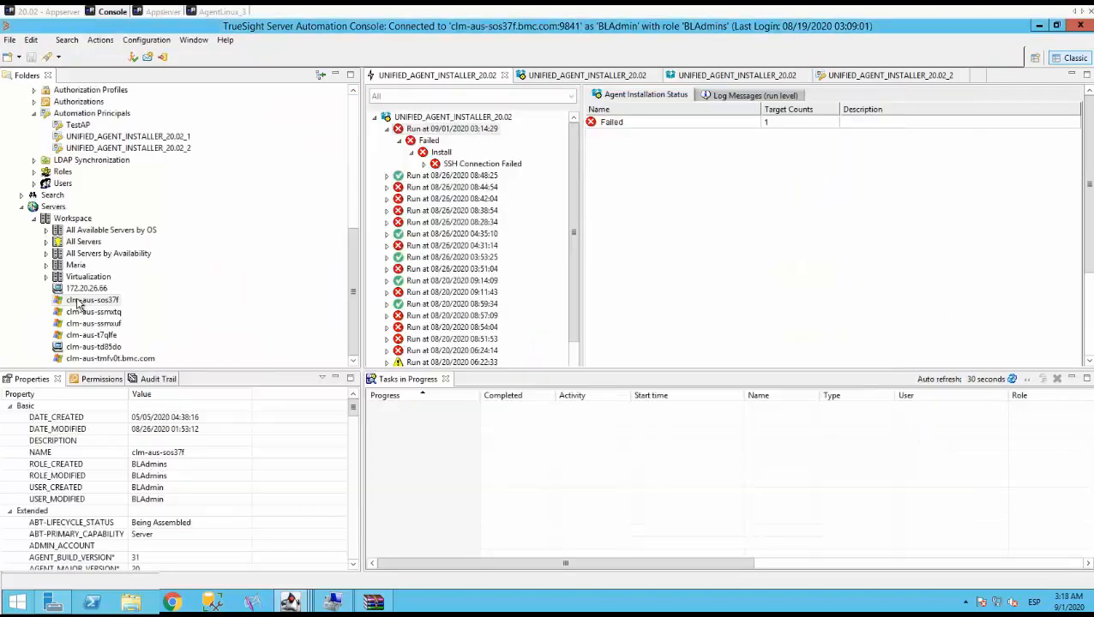
# Browse clm-aus-sos37f's file system to C/Program Files/BMC Software/BladeLogic/NSH/tmp/debug/application_server and examine the debug folders, widening the name column.
pyautogui.doubleClick(86, 301)
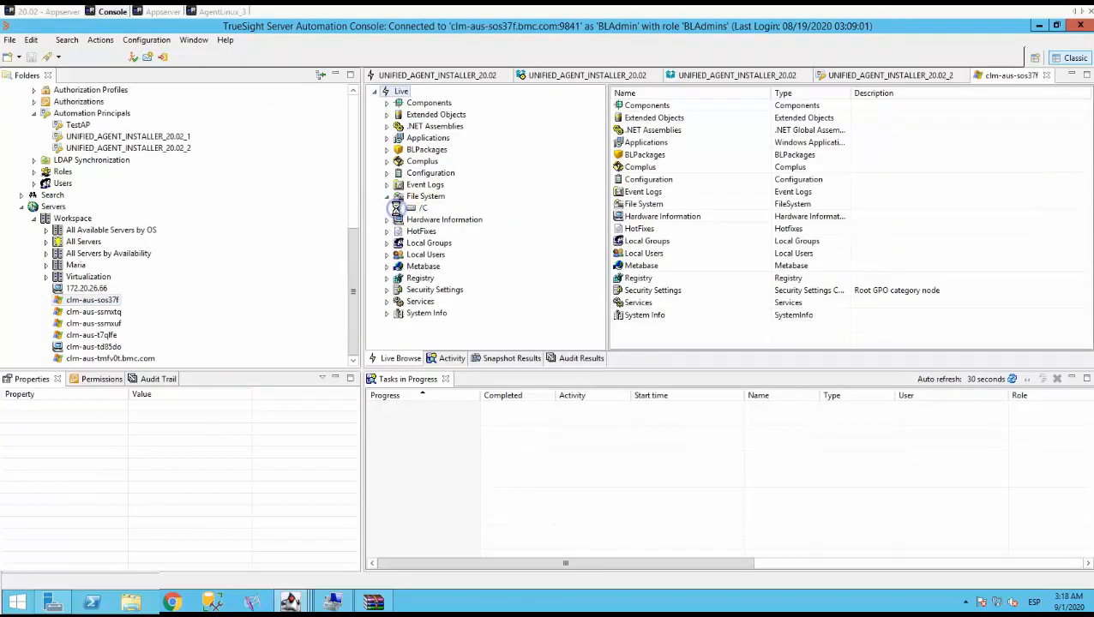
pyautogui.click(397, 207)
pyautogui.click(412, 209)
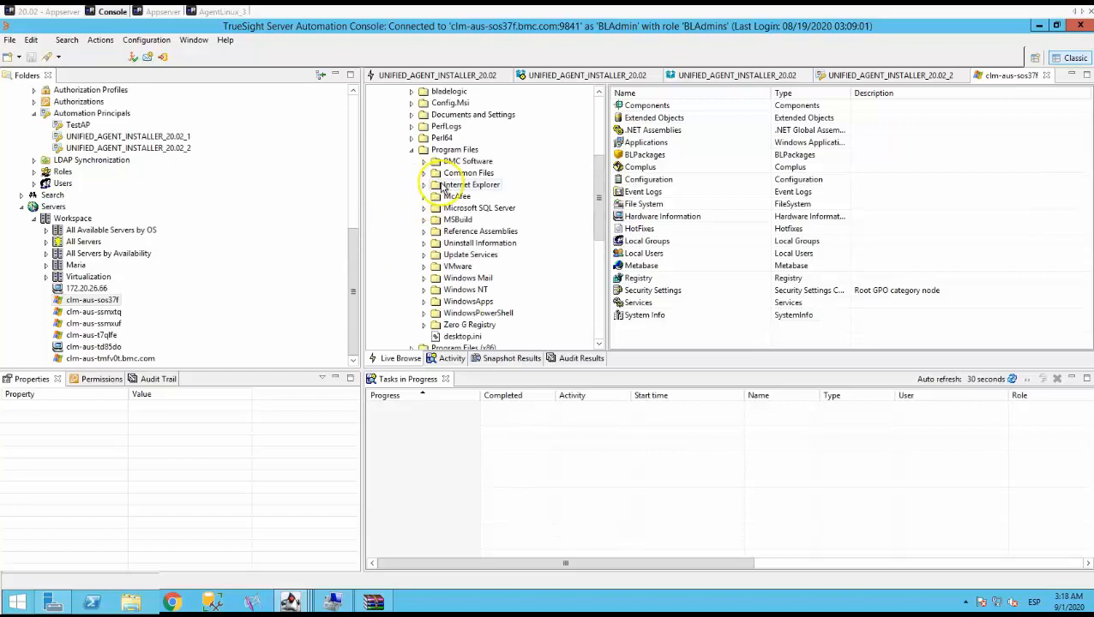
pyautogui.click(437, 196)
pyautogui.click(447, 161)
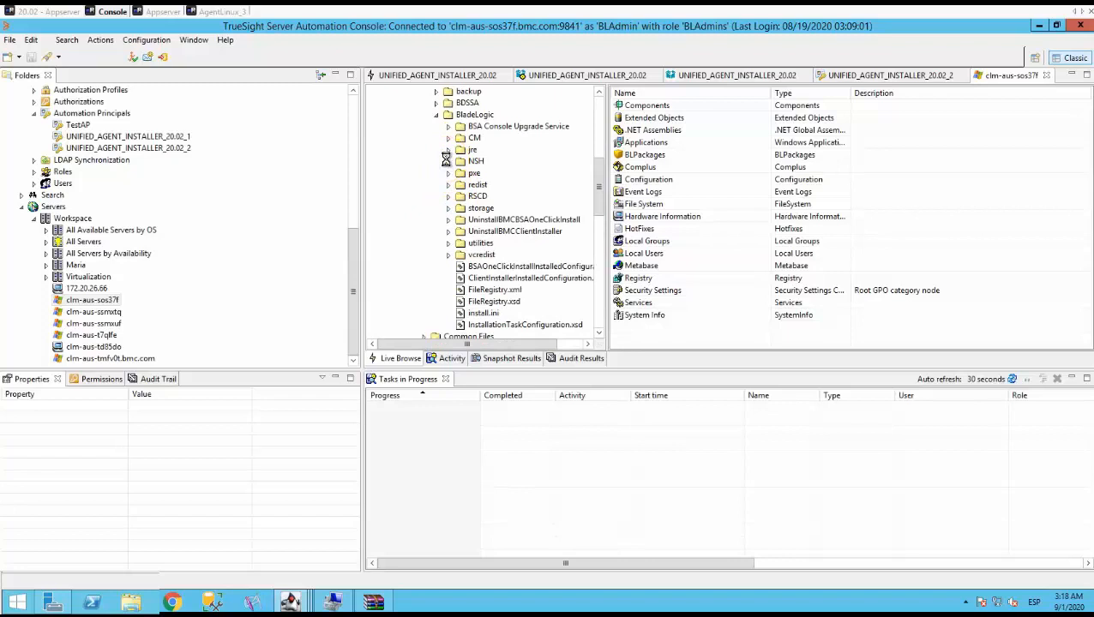
pyautogui.click(460, 316)
pyautogui.click(472, 313)
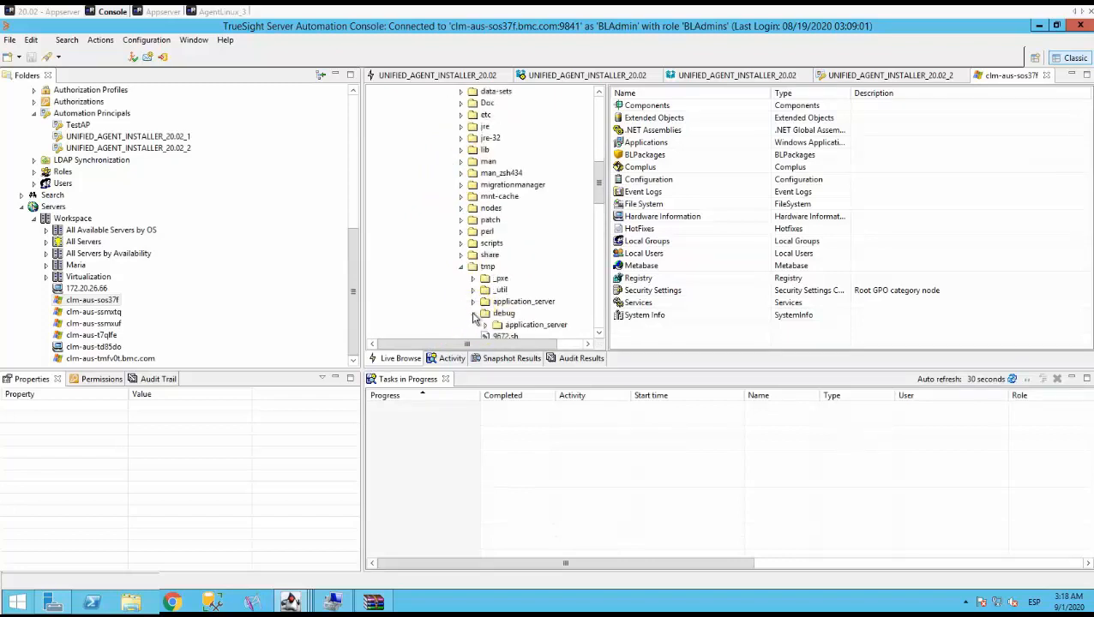
pyautogui.click(535, 324)
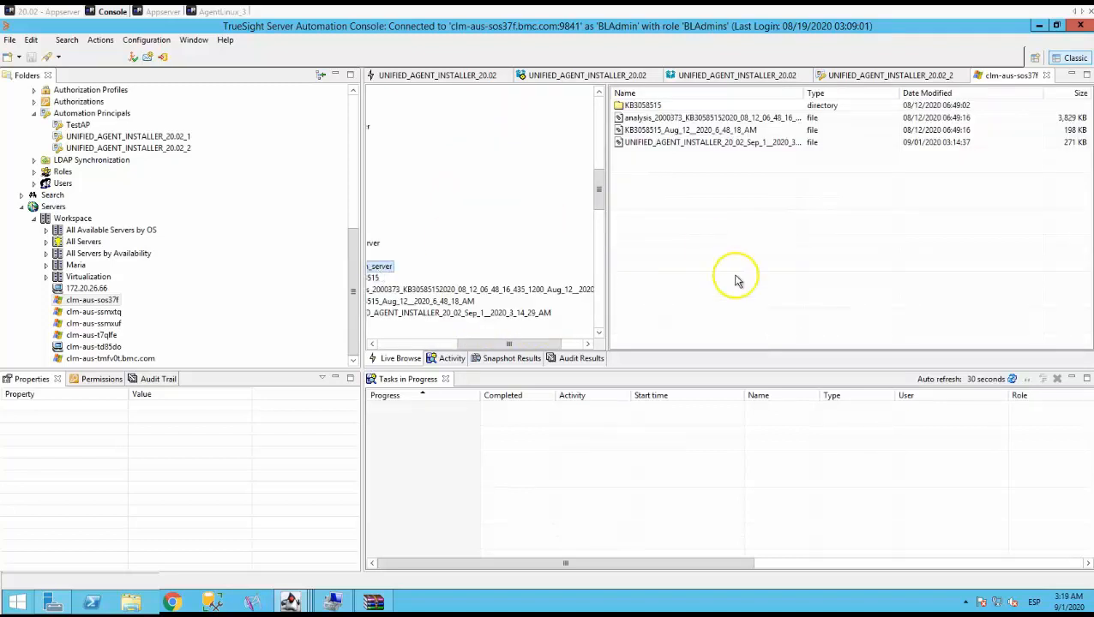
pyautogui.click(904, 142)
pyautogui.moveTo(803, 87); pyautogui.dragTo(897, 87)
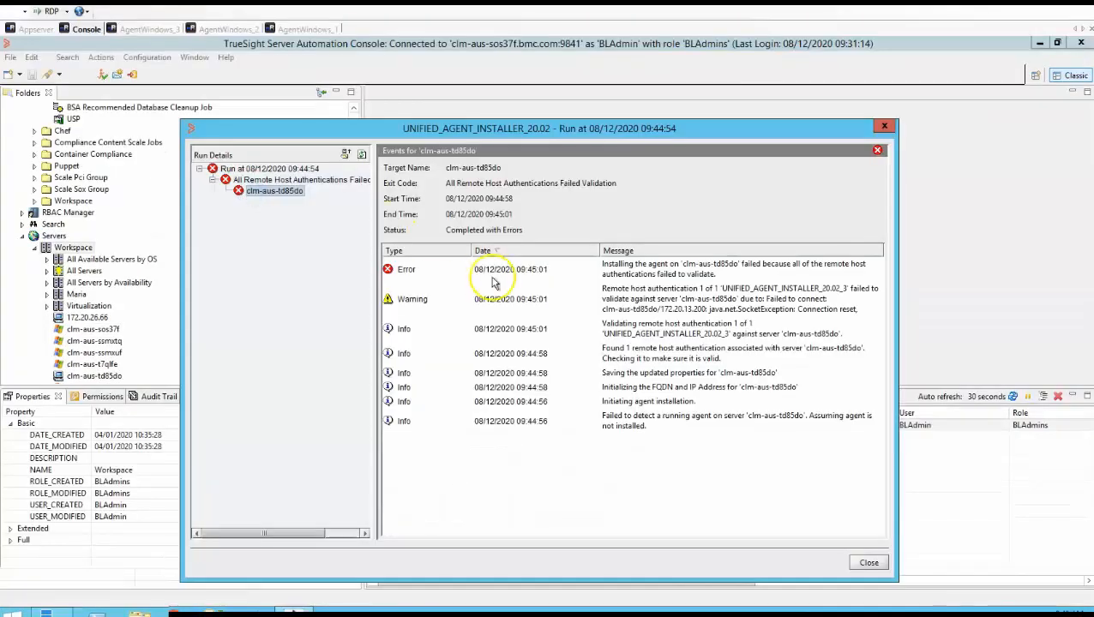
# Examine the error, warning and authentication validation messages for clm-aus-td85do in the log of the run at 08/12/2020 09:44:54.
pyautogui.click(633, 272)
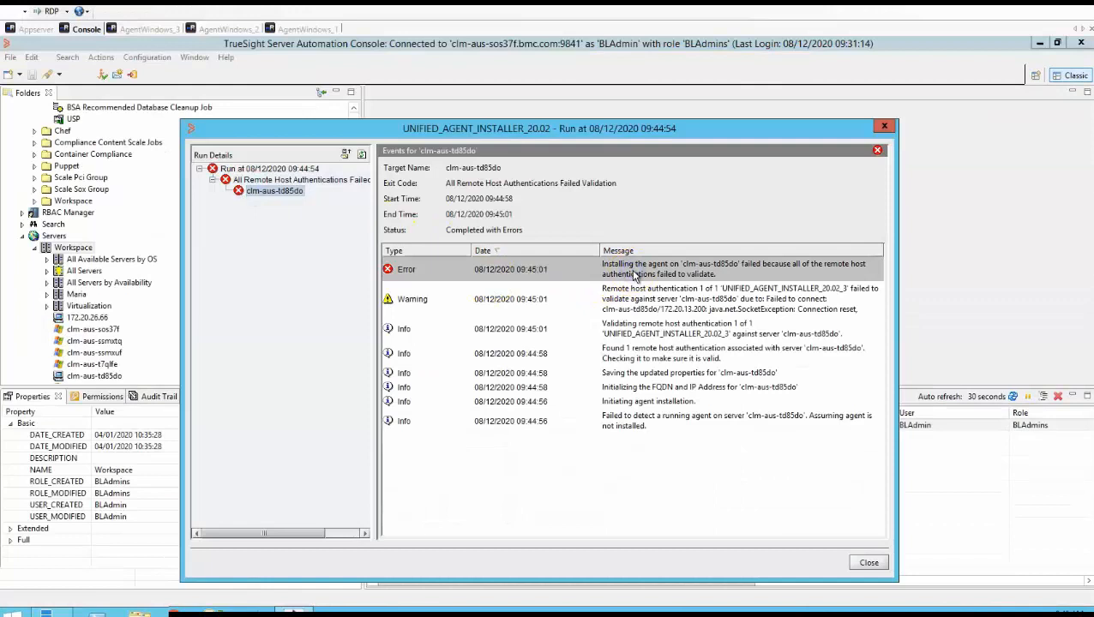
pyautogui.click(696, 300)
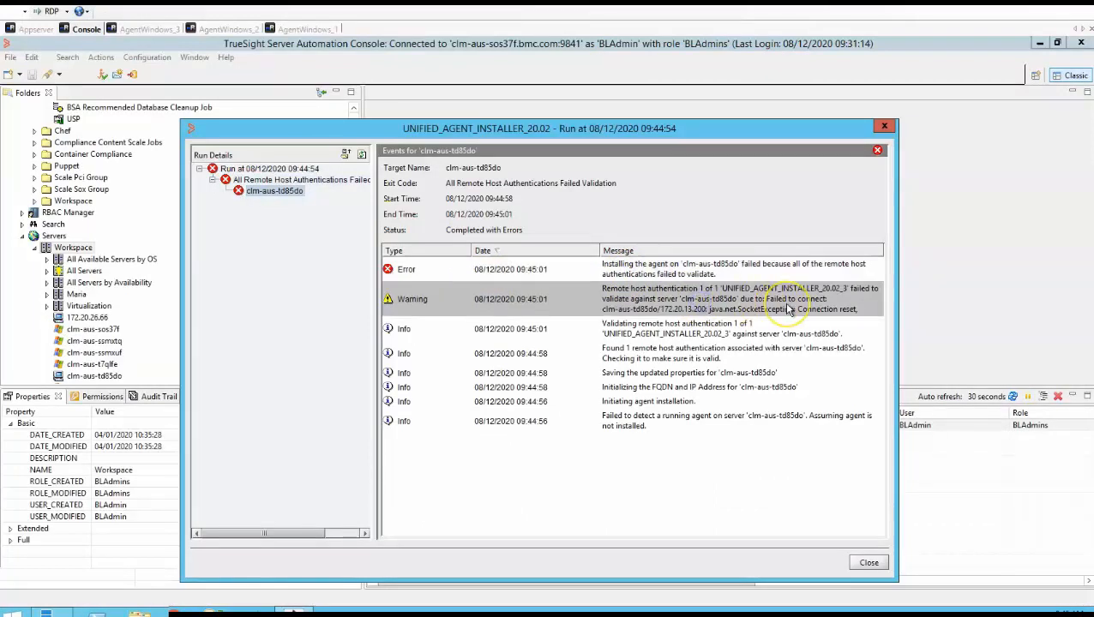
pyautogui.click(749, 335)
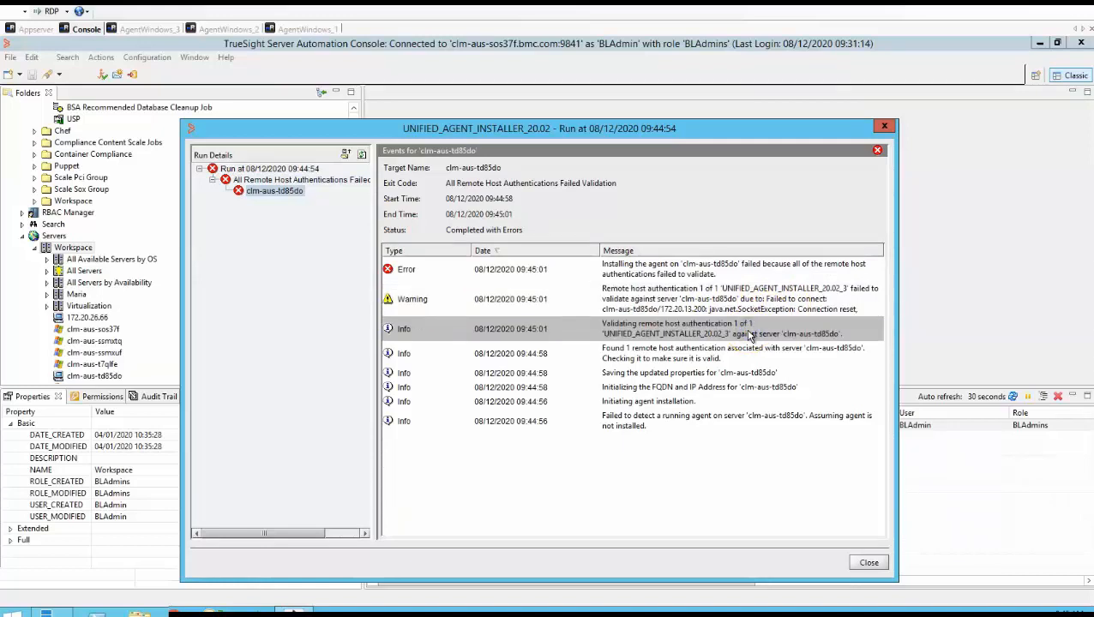
pyautogui.click(776, 301)
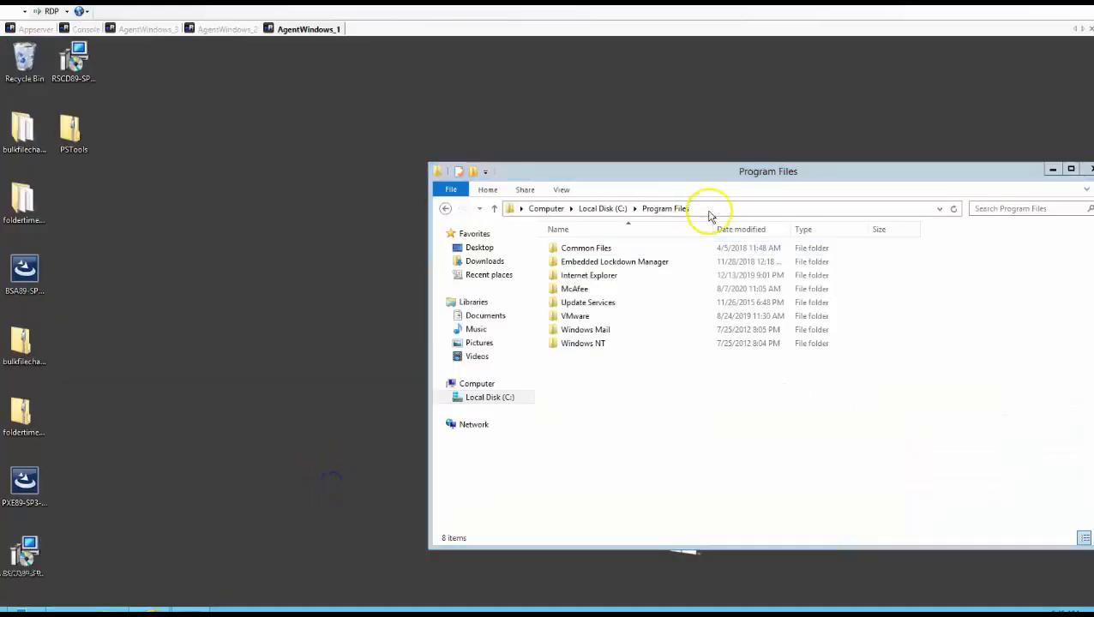
# Start PowerShell from the Program Files folder on AgentWindows_1 and check SMB2 with Get-SmbServerConfiguration | Select EnableSMB2Protocol.
pyautogui.click(712, 210)
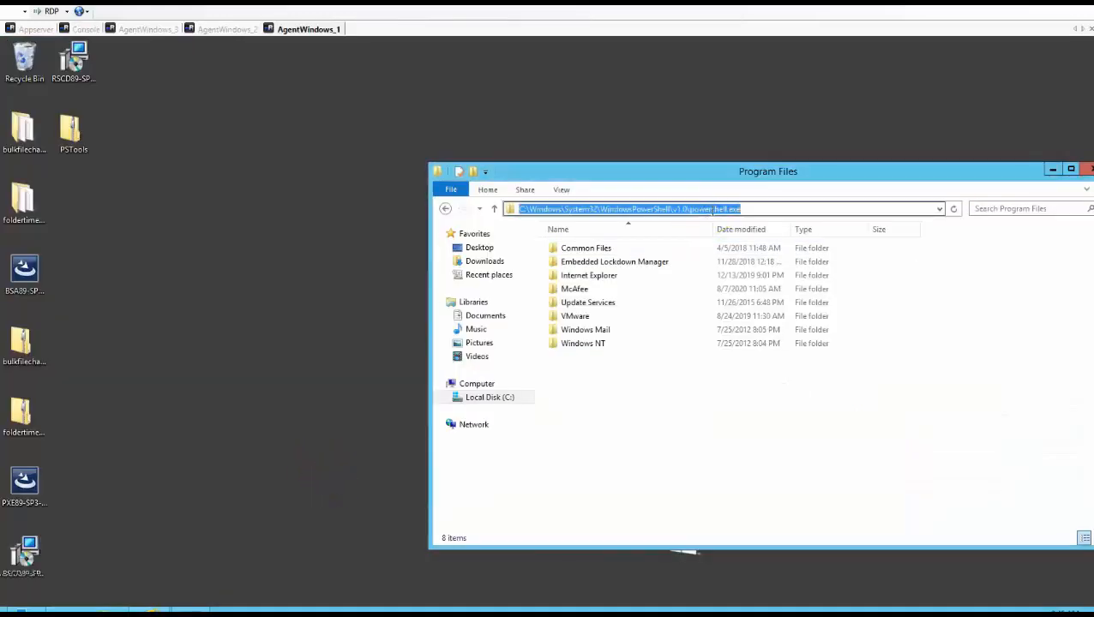
pyautogui.write('powershell')
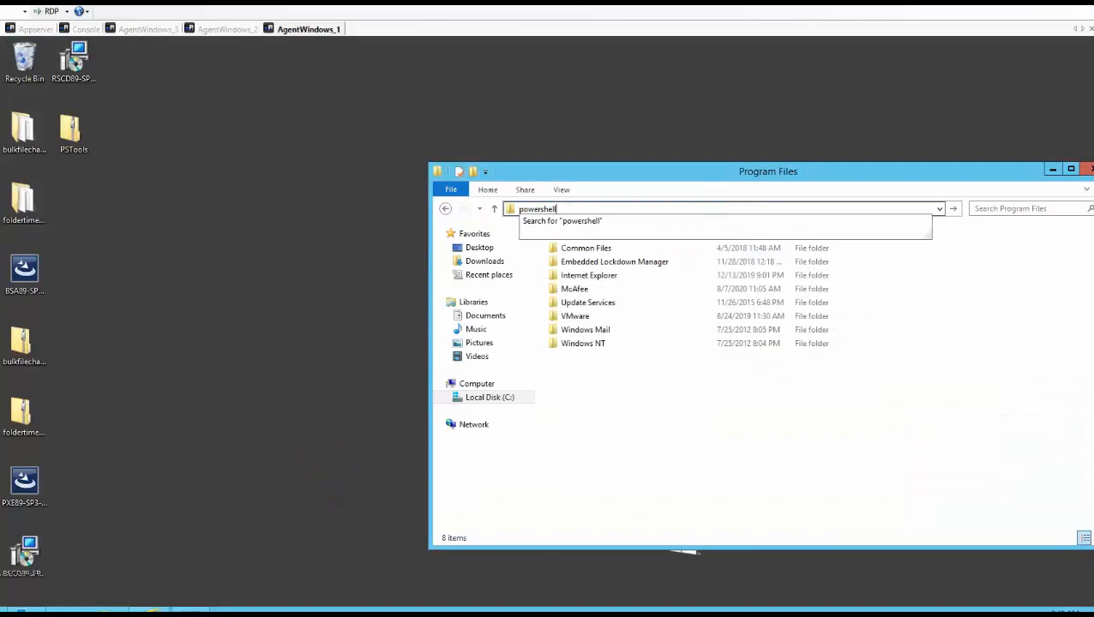
pyautogui.press('Return')
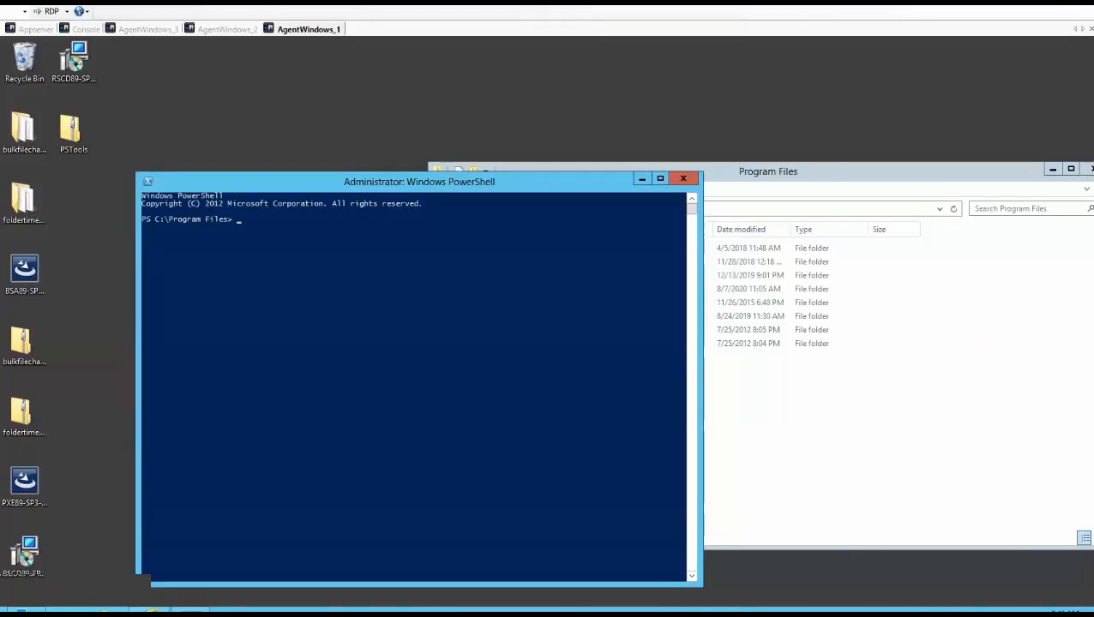
pyautogui.rightClick(482, 317)
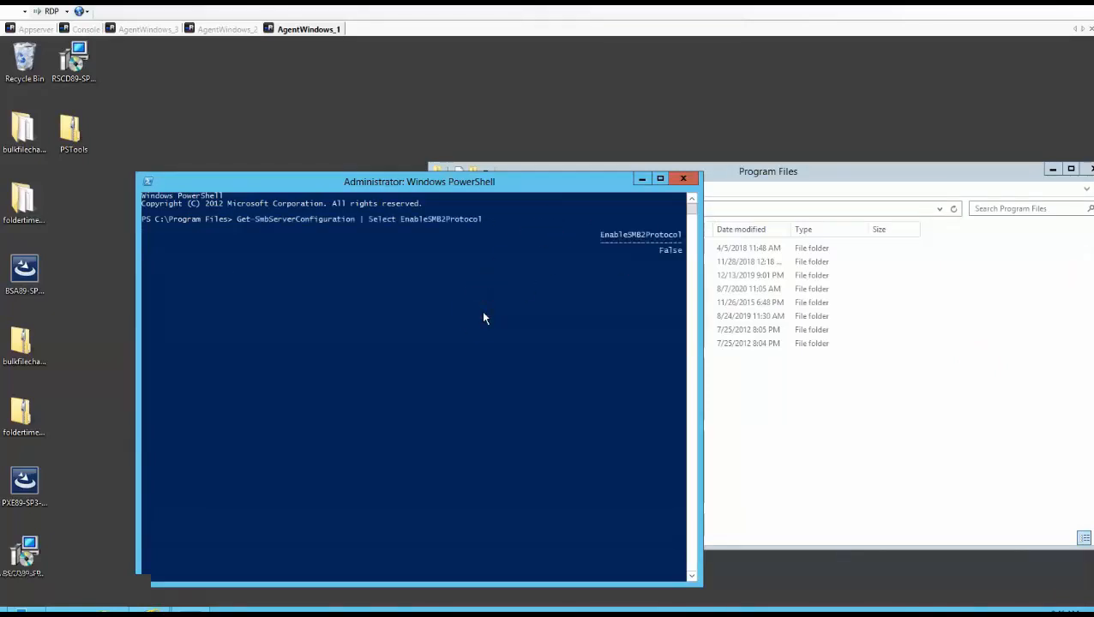
pyautogui.doubleClick(667, 249)
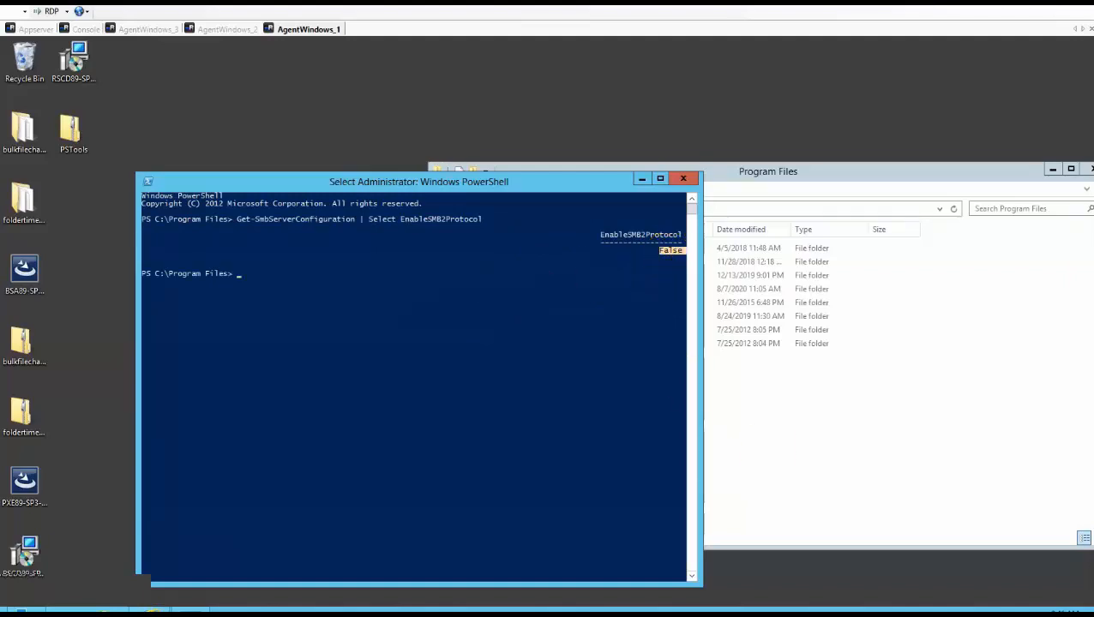
# Enable SMB2 with Set-SmbServerConfiguration -EnableSMB2Protocol $true, answer y to the confirmation, and query the EnableSMB2Protocol setting again.
pyautogui.rightClick(556, 247)
pyautogui.write('y')
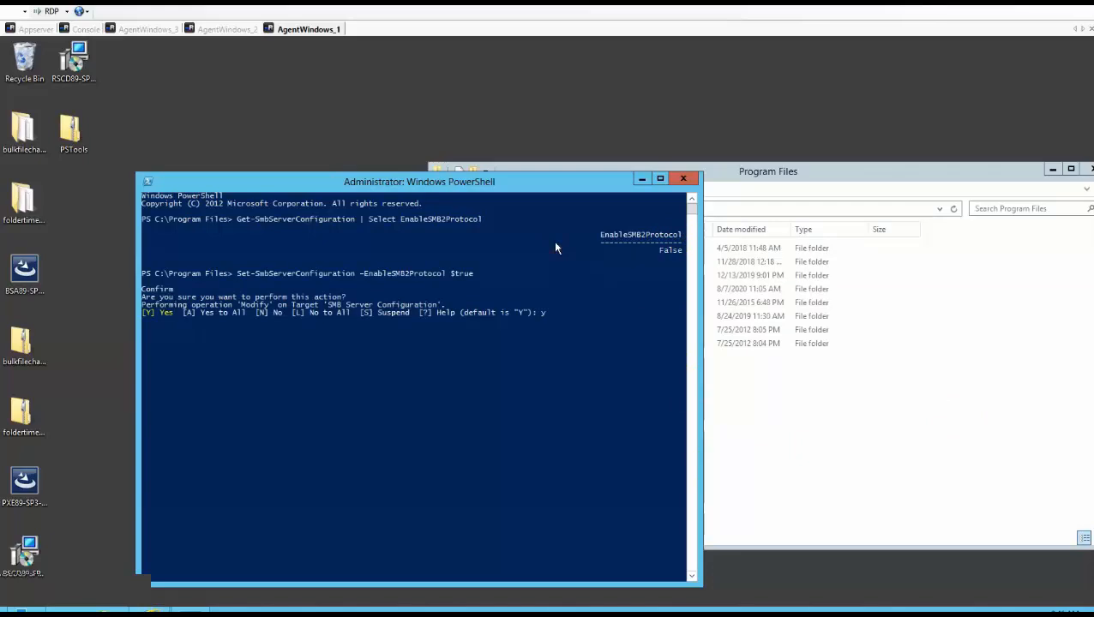
pyautogui.press('Up')
pyautogui.press('Up')
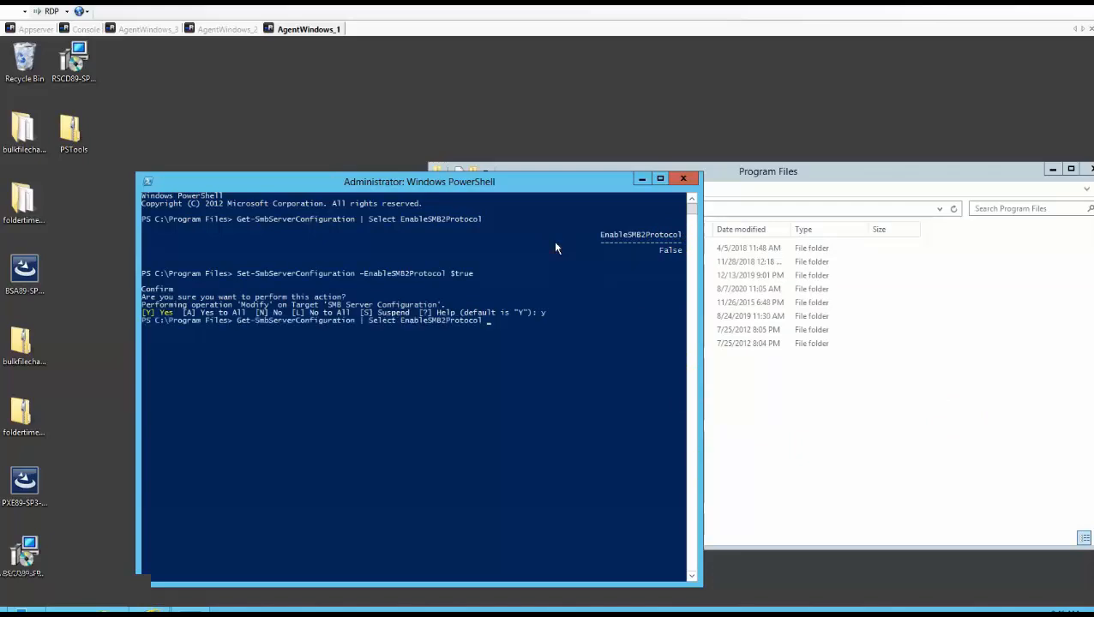
pyautogui.press('Return')
pyautogui.doubleClick(666, 351)
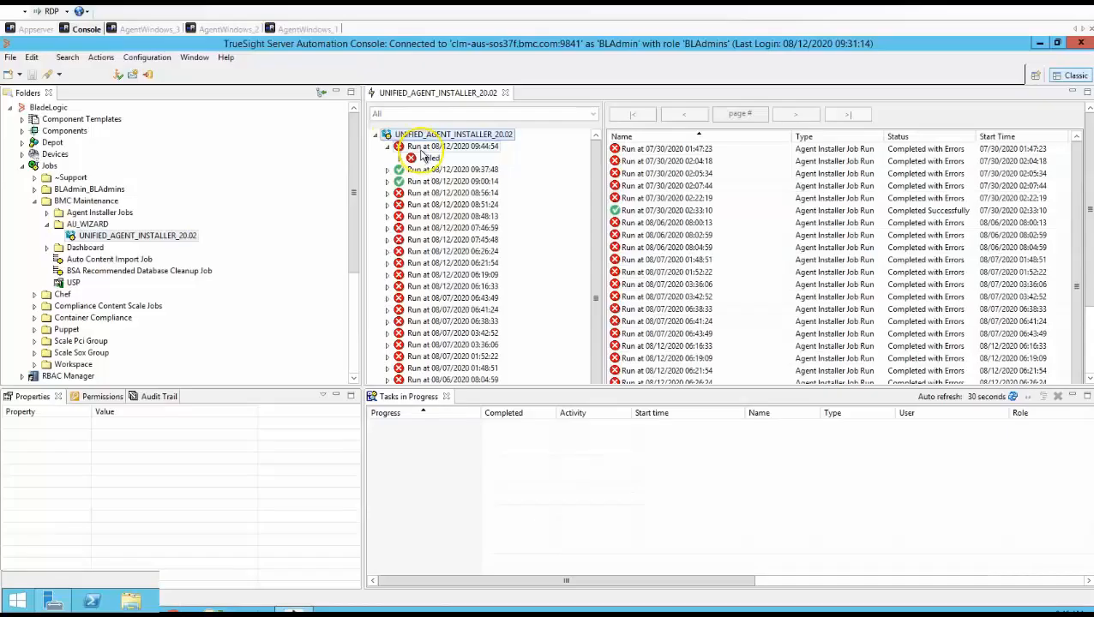
# Execute the UNIFIED_AGENT_INSTALLER_20.02 job against all failed targets of the run at 08/12/2020 09:44:54.
pyautogui.rightClick(421, 150)
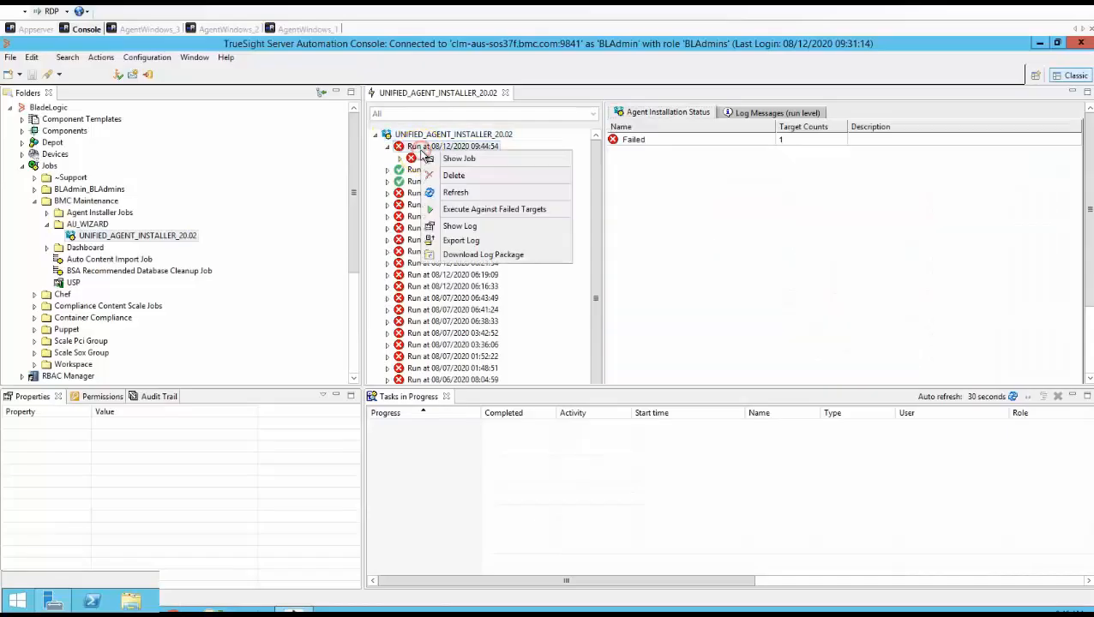
pyautogui.click(478, 209)
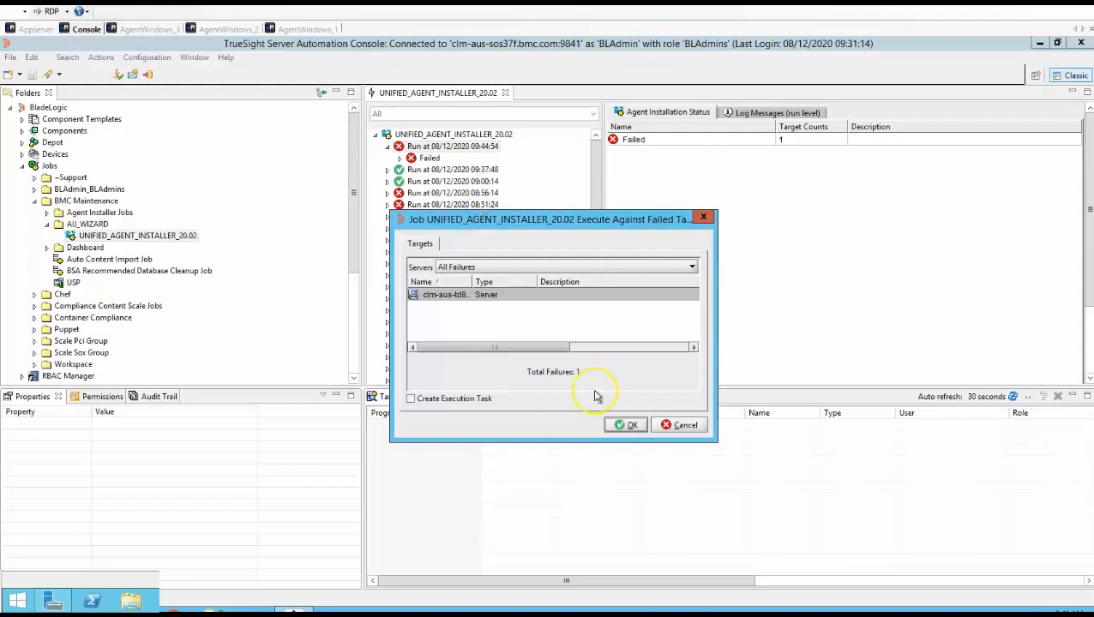
pyautogui.click(628, 425)
pyautogui.click(436, 150)
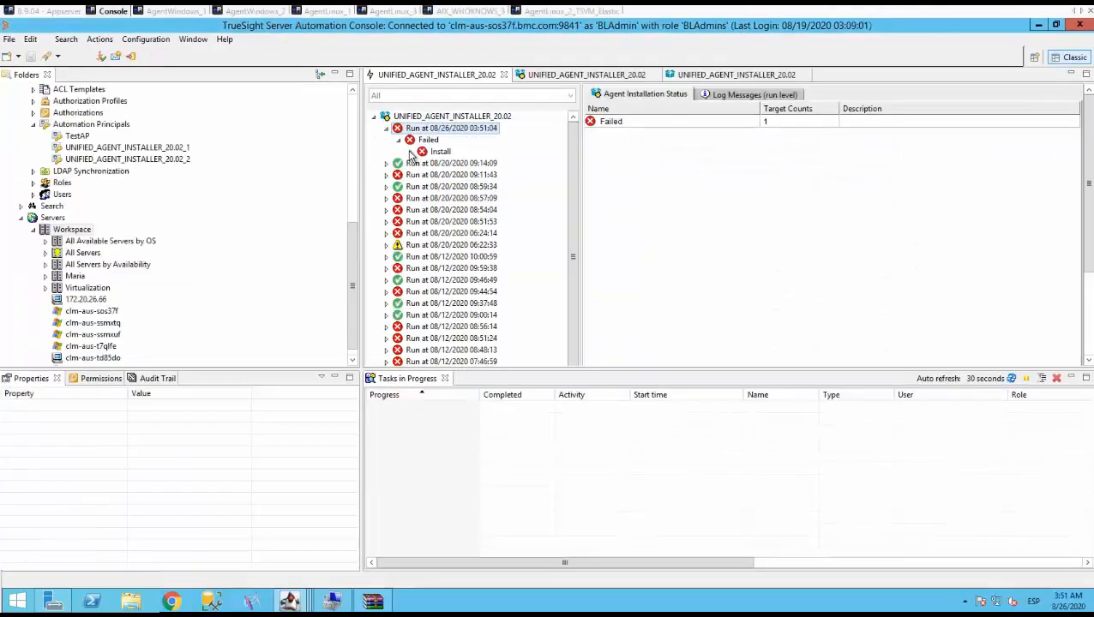
# Expand the failed installs of the run at 08/26/2020 03:51:04 and show the log messages for clm-aus-td85do.
pyautogui.click(410, 152)
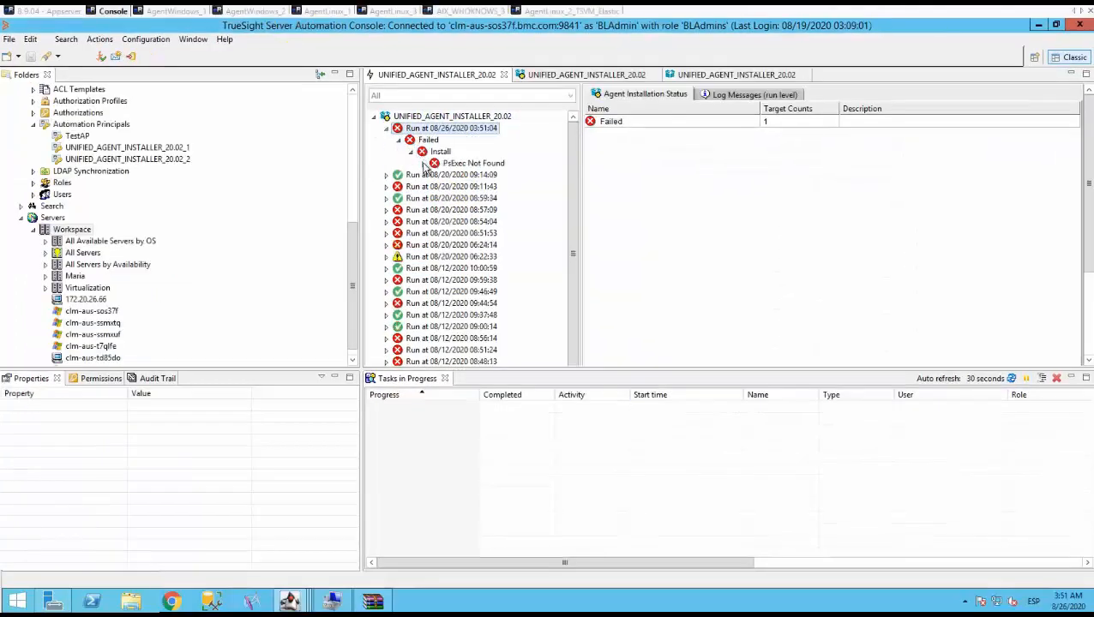
pyautogui.click(423, 163)
pyautogui.click(446, 164)
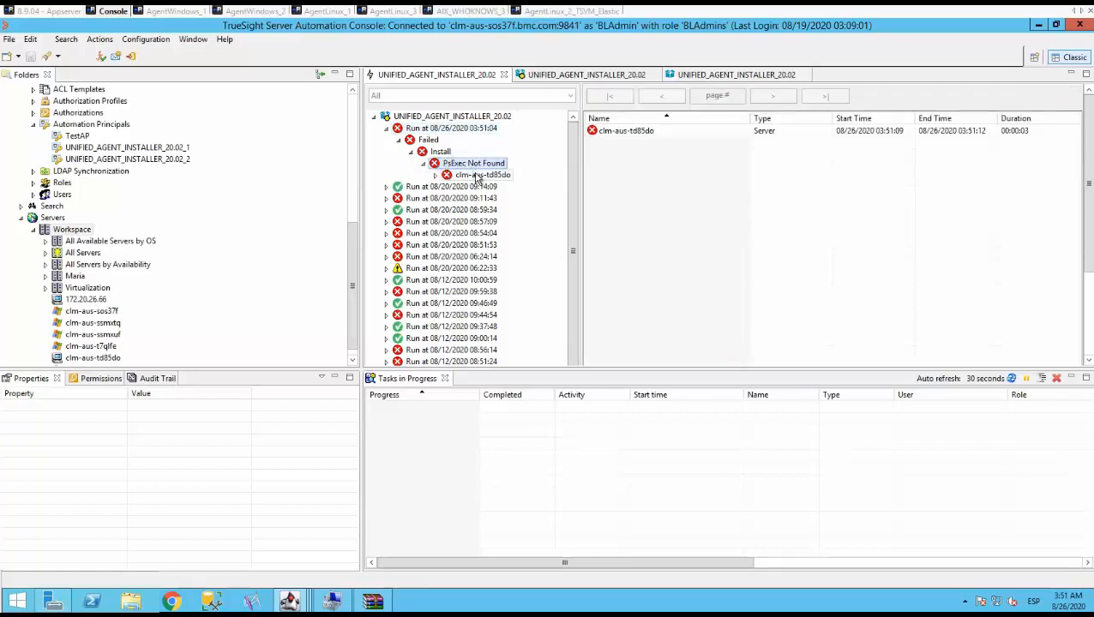
pyautogui.click(478, 176)
pyautogui.rightClick(477, 178)
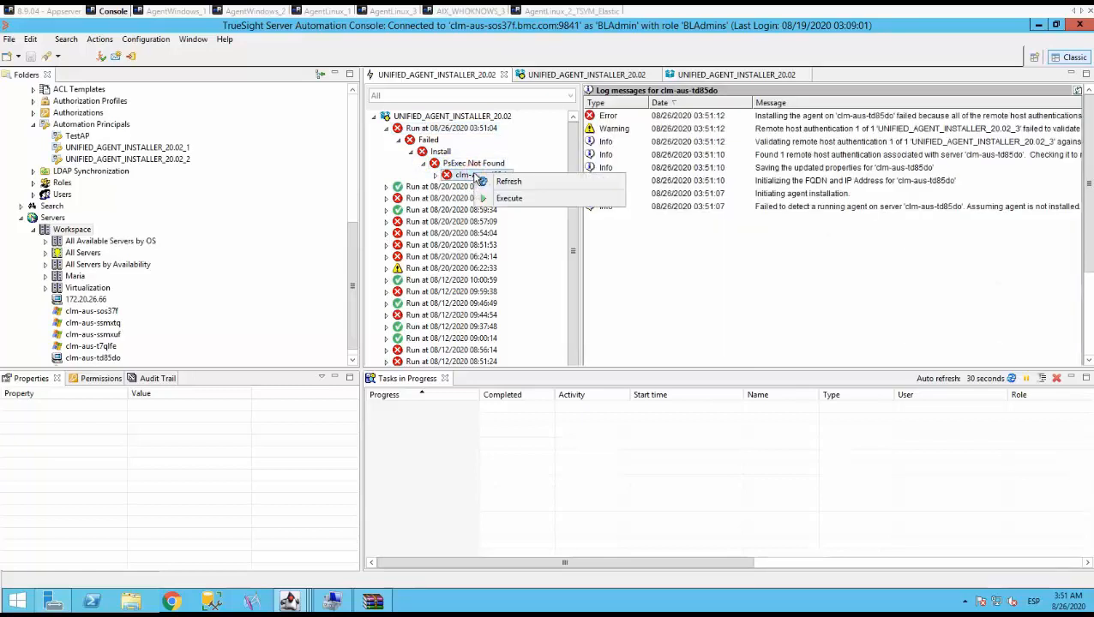
# Read the full details of the remote host authentication warning in clm-aus-td85do's log messages, then close them.
pyautogui.click(853, 141)
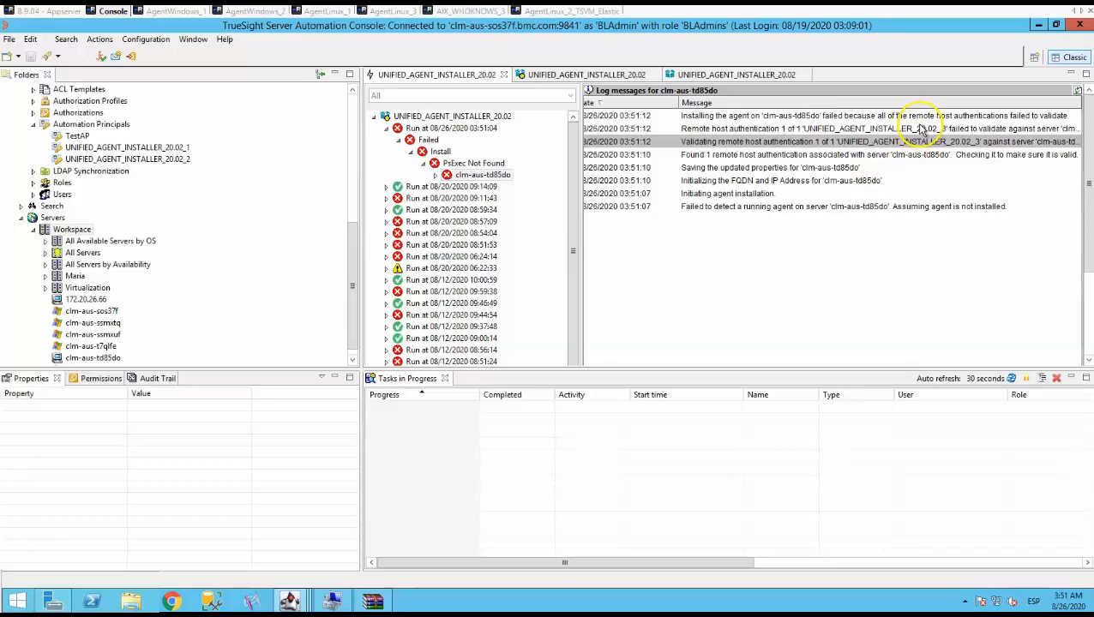
pyautogui.doubleClick(922, 128)
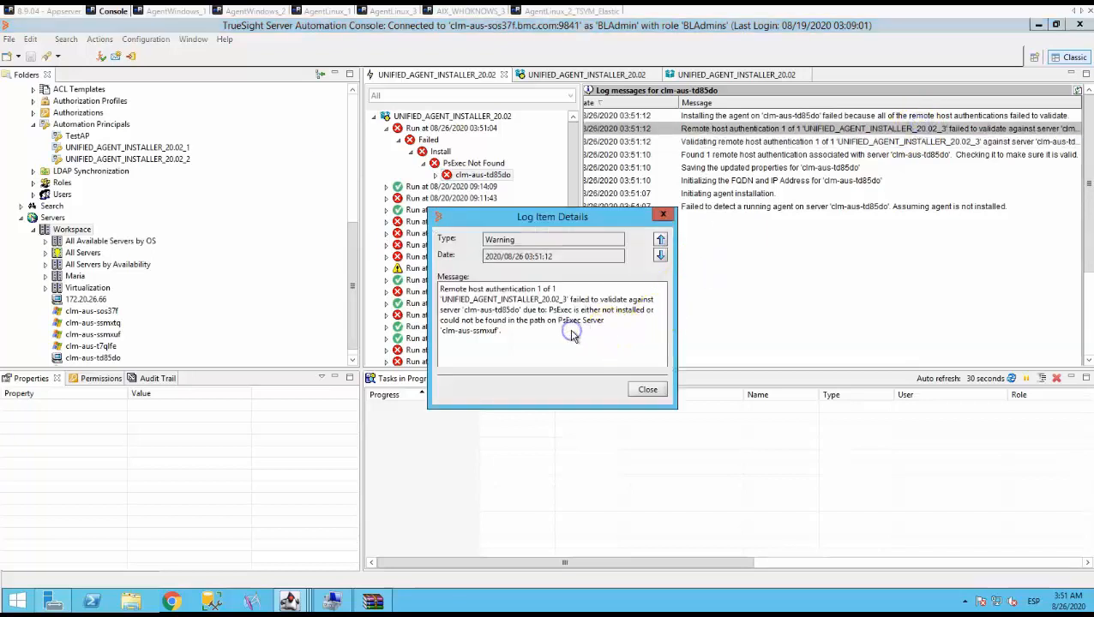
pyautogui.moveTo(569, 329); pyautogui.dragTo(614, 309)
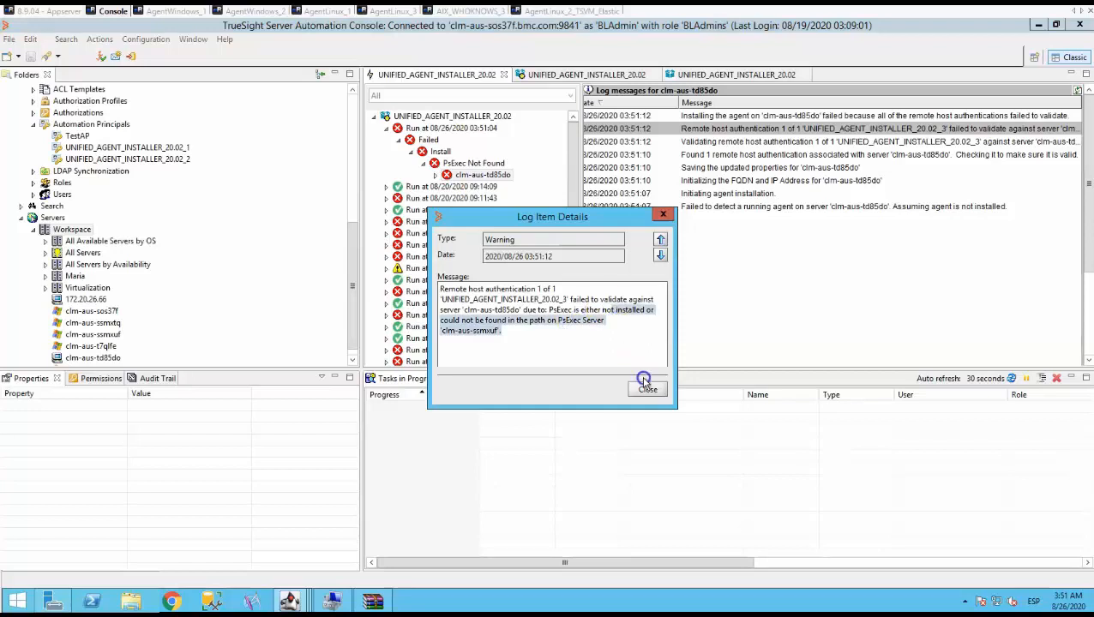
pyautogui.click(647, 390)
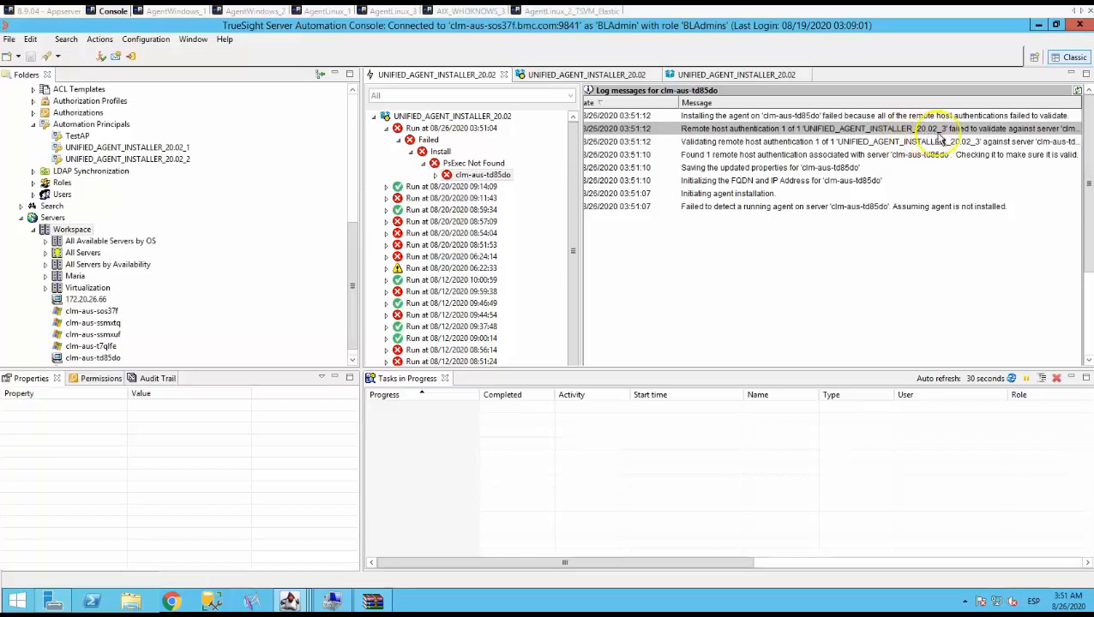
# Inspect the UNIFIED_AGENT_INSTALLER_20.02_3 remote host authentication in Infrastructure Management and open its properties.
pyautogui.click(144, 39)
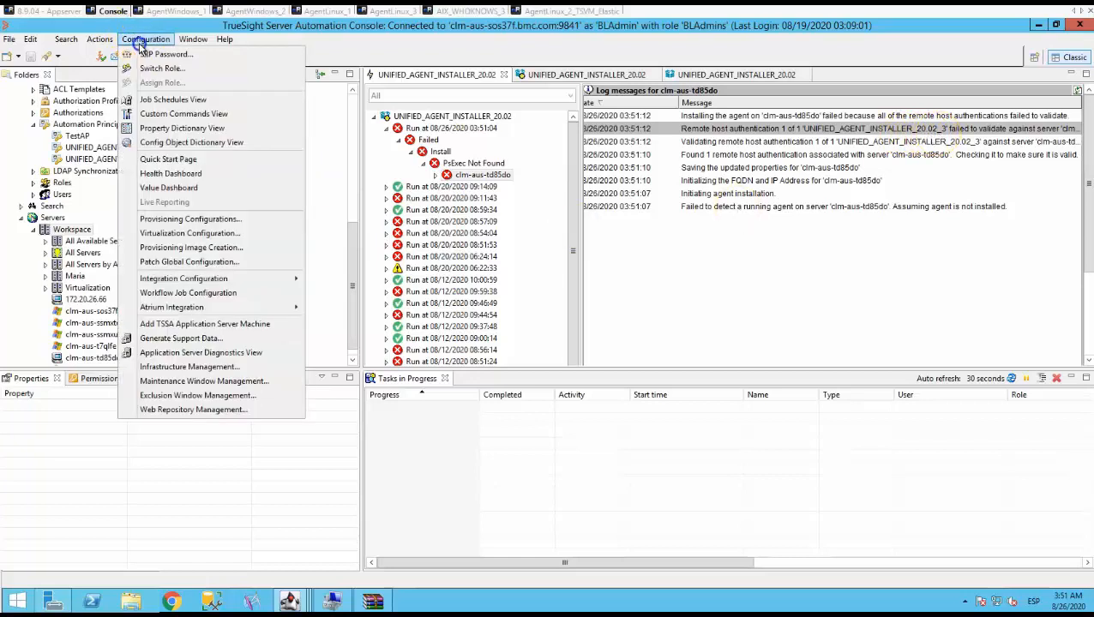
pyautogui.click(228, 369)
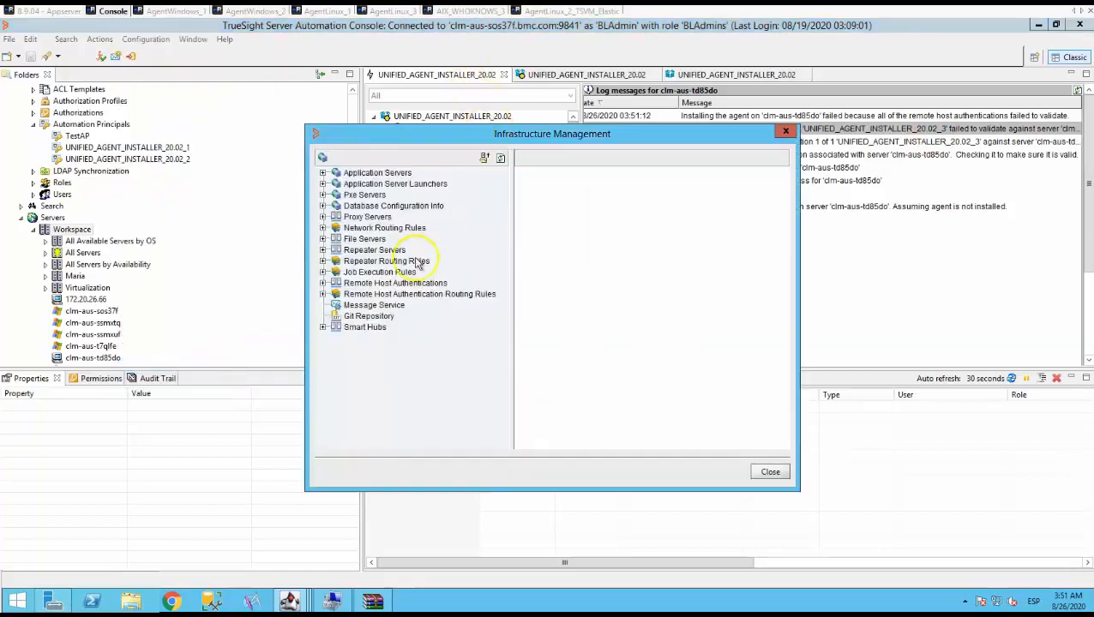
pyautogui.click(323, 284)
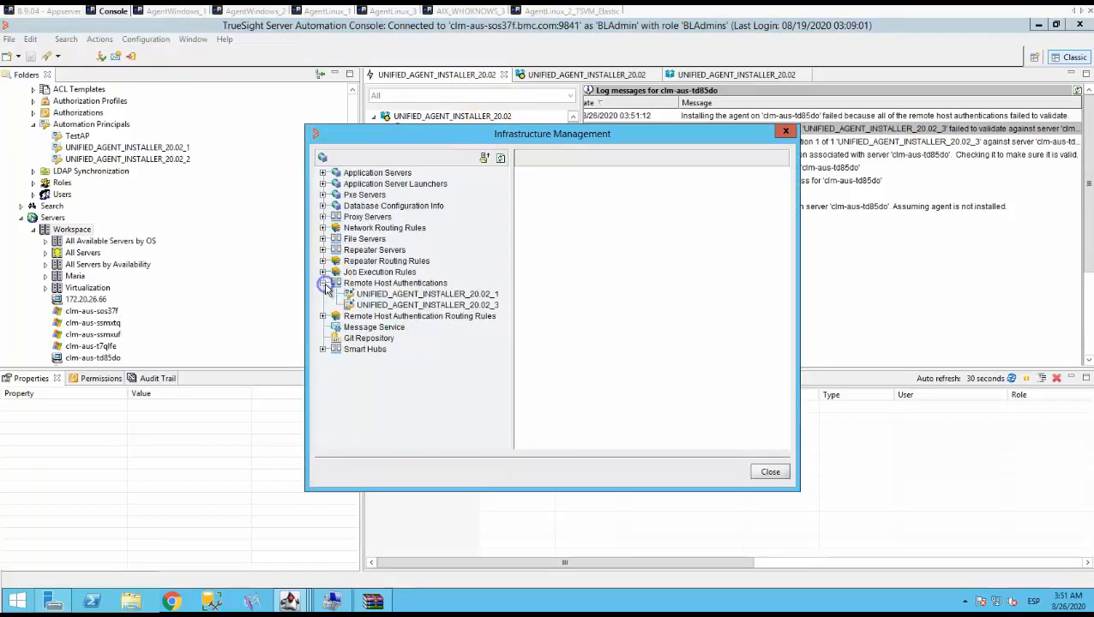
pyautogui.click(432, 305)
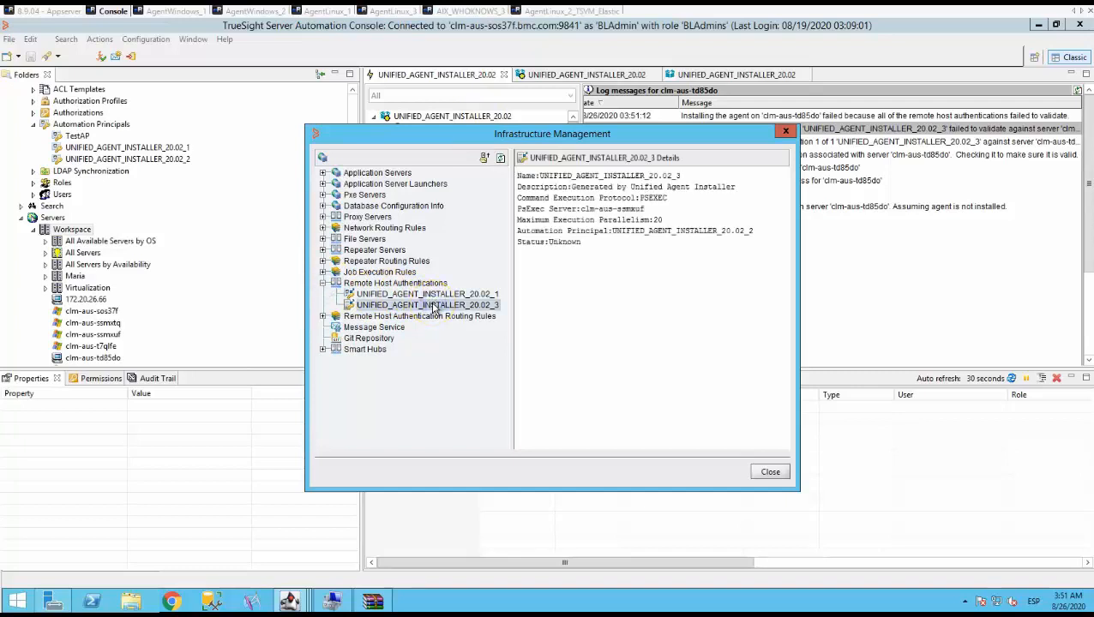
pyautogui.rightClick(434, 307)
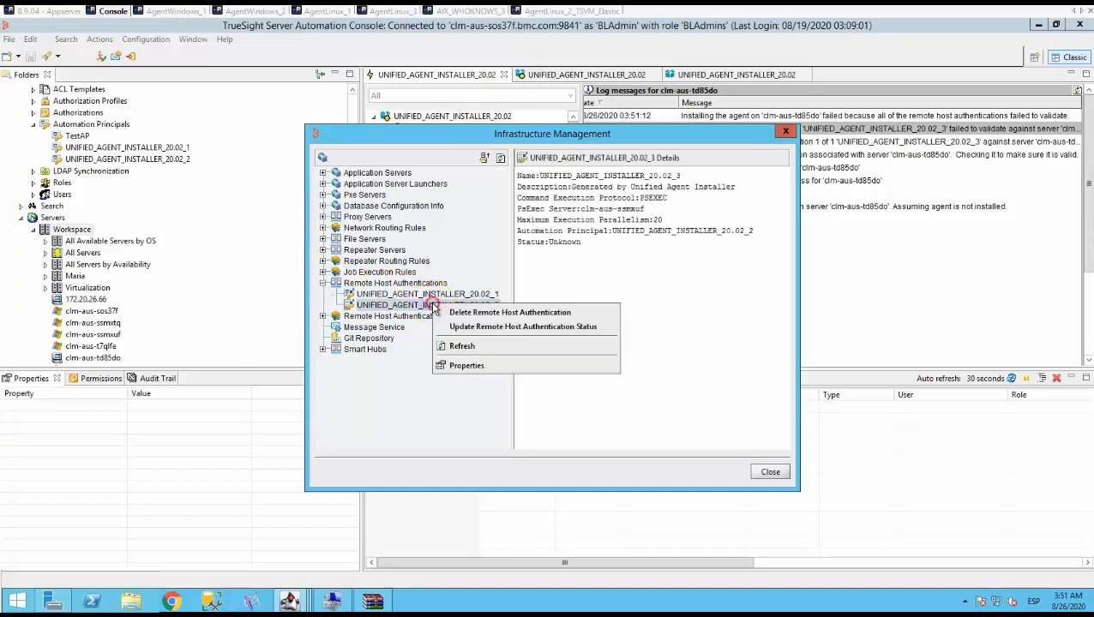
pyautogui.click(469, 367)
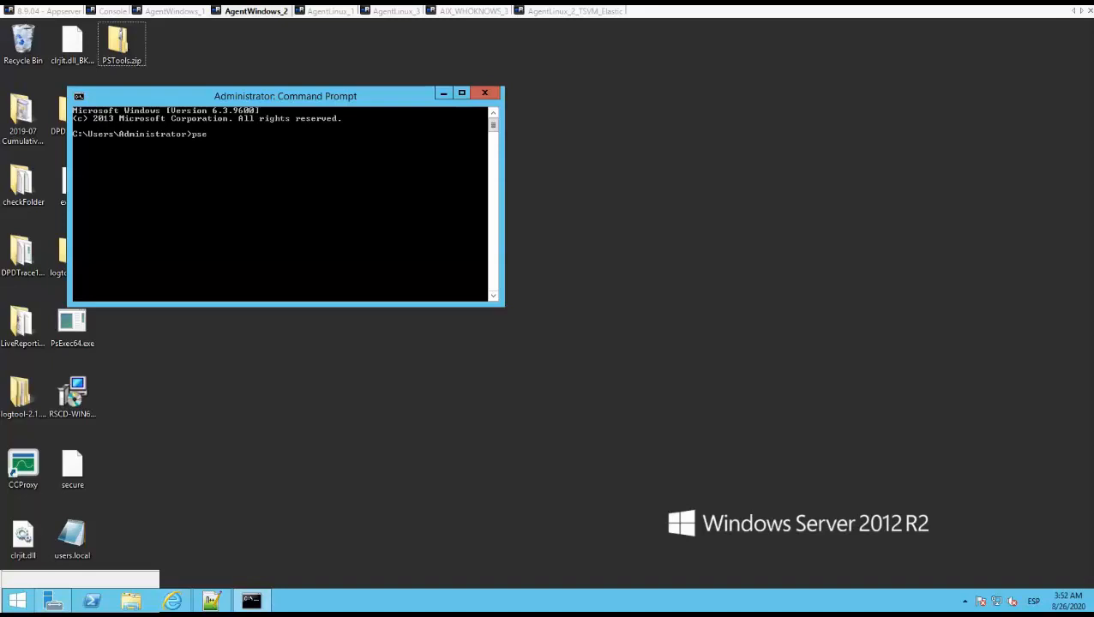
# Run psexec in the command prompt on AgentWindows_2 to check whether PsExec is available.
pyautogui.press('Return')
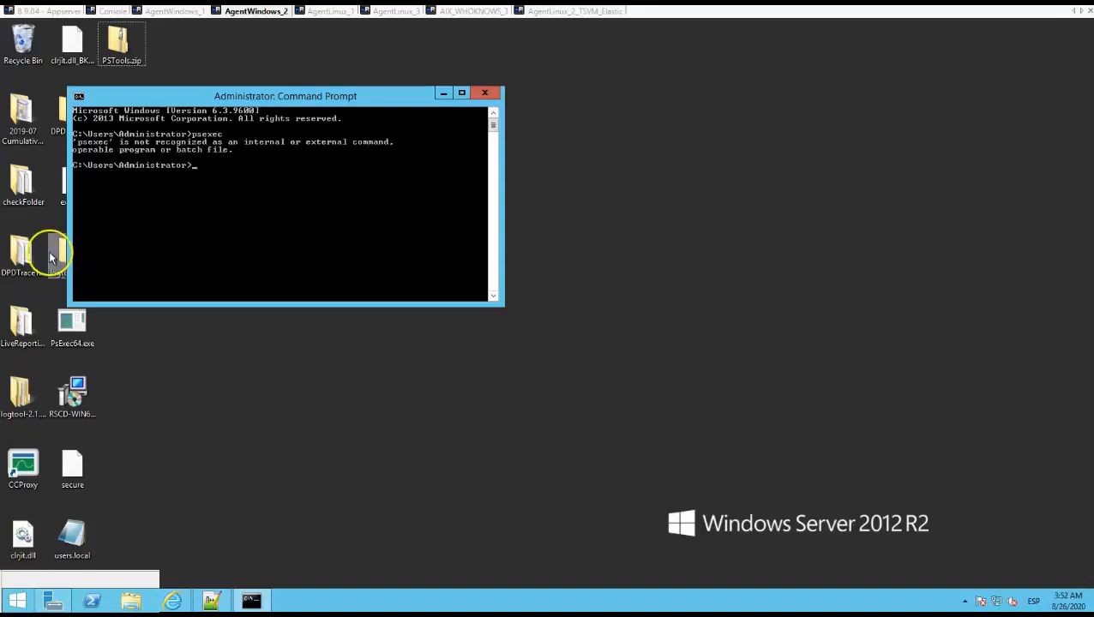
pyautogui.moveTo(75, 137); pyautogui.dragTo(79, 139)
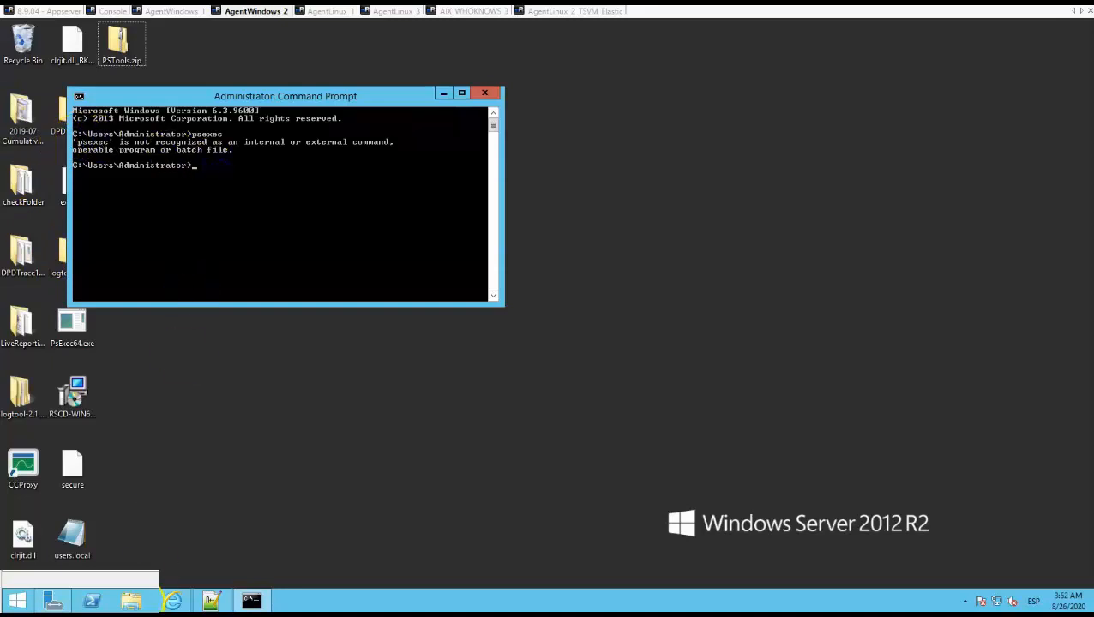
# Open the downloaded PSTools.zip from the PsExec page and select PsExec.exe in the archive.
pyautogui.click(167, 601)
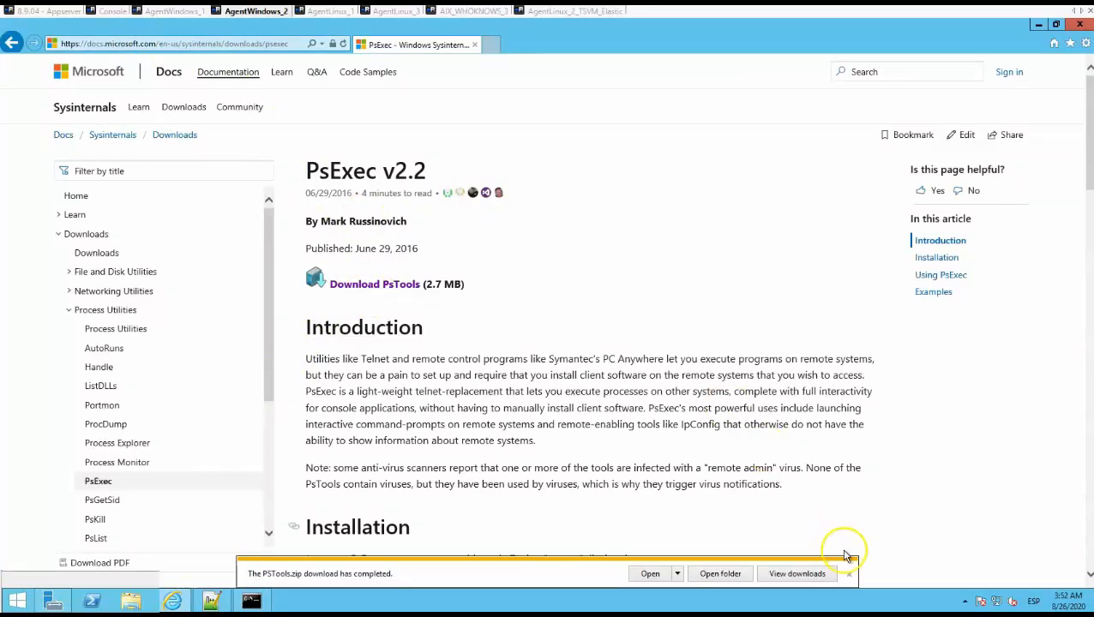
pyautogui.click(650, 576)
pyautogui.click(573, 227)
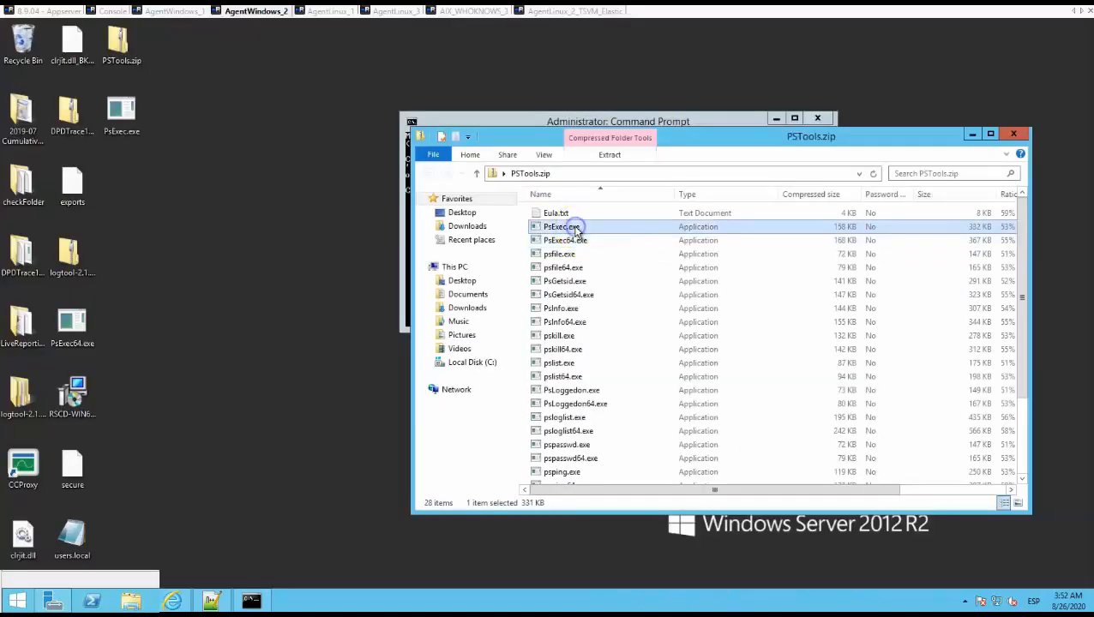
# Move PsExec.exe from the desktop into the C:\Windows folder.
pyautogui.click(131, 119)
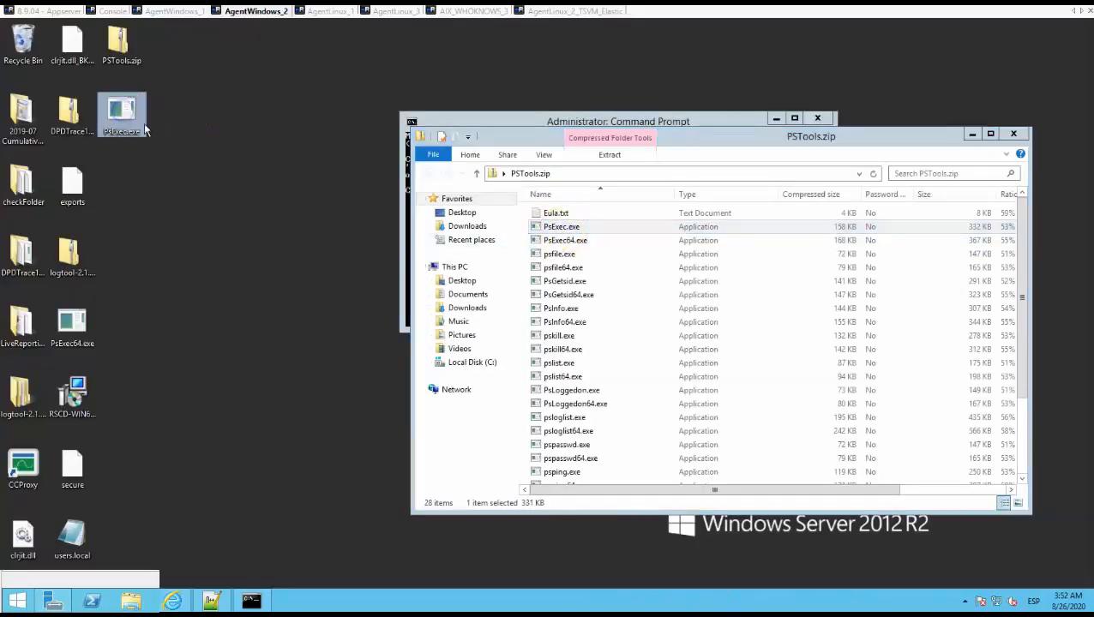
pyautogui.click(469, 363)
pyautogui.press('w')
pyautogui.press('Return')
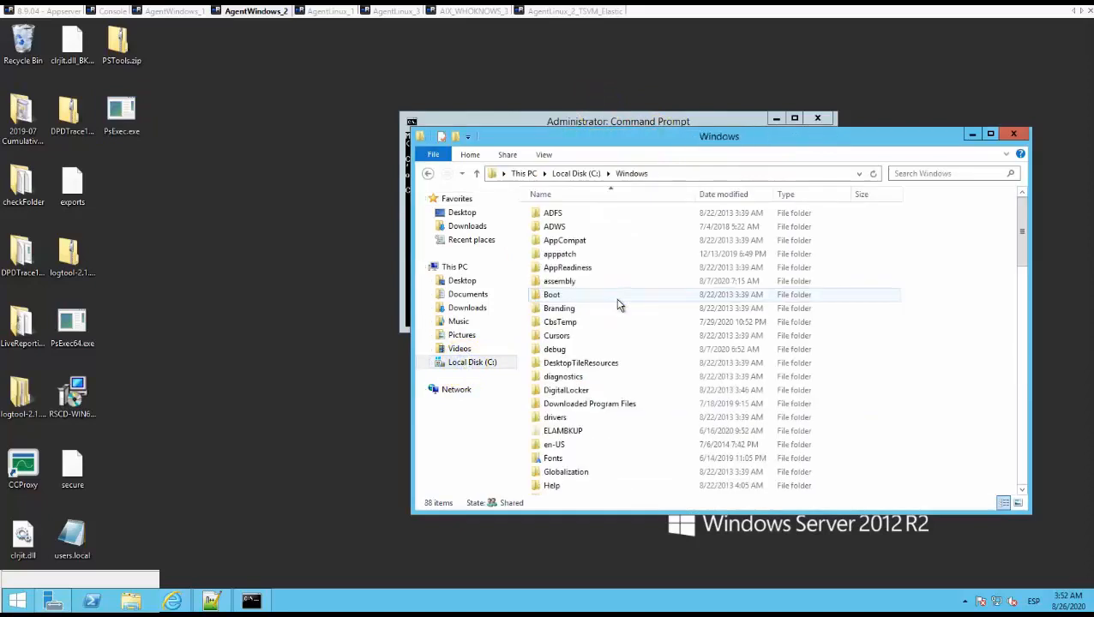
pyautogui.moveTo(254, 148); pyautogui.dragTo(99, 91)
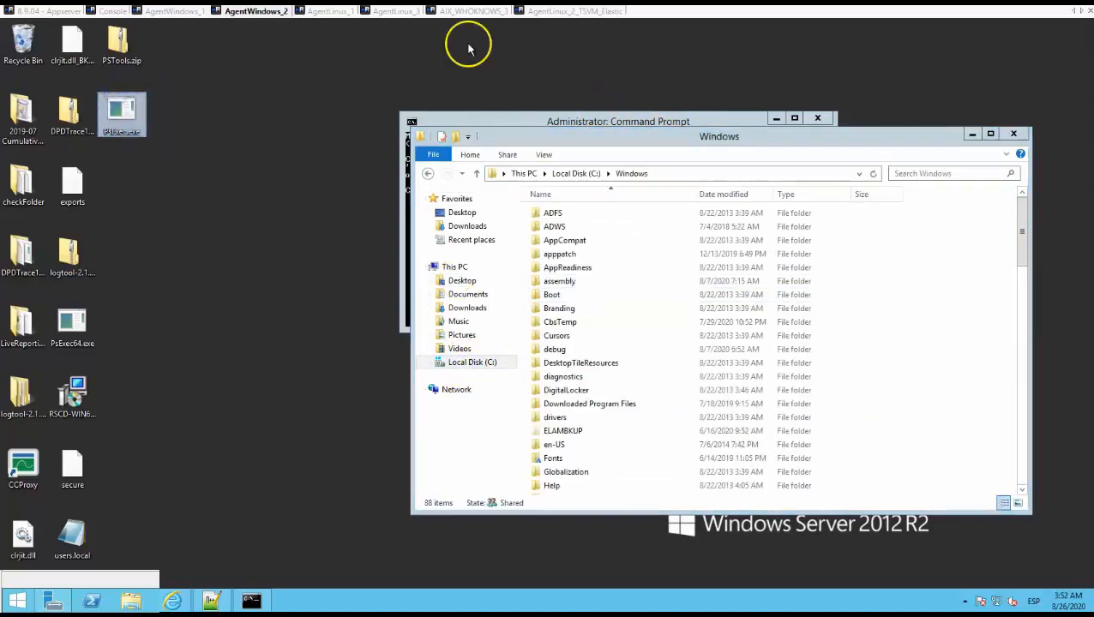
pyautogui.click(911, 277)
# Launch PsExec.exe from C:\Windows and allow it to run at the security warning.
pyautogui.write('psexec')
pyautogui.press('Return')
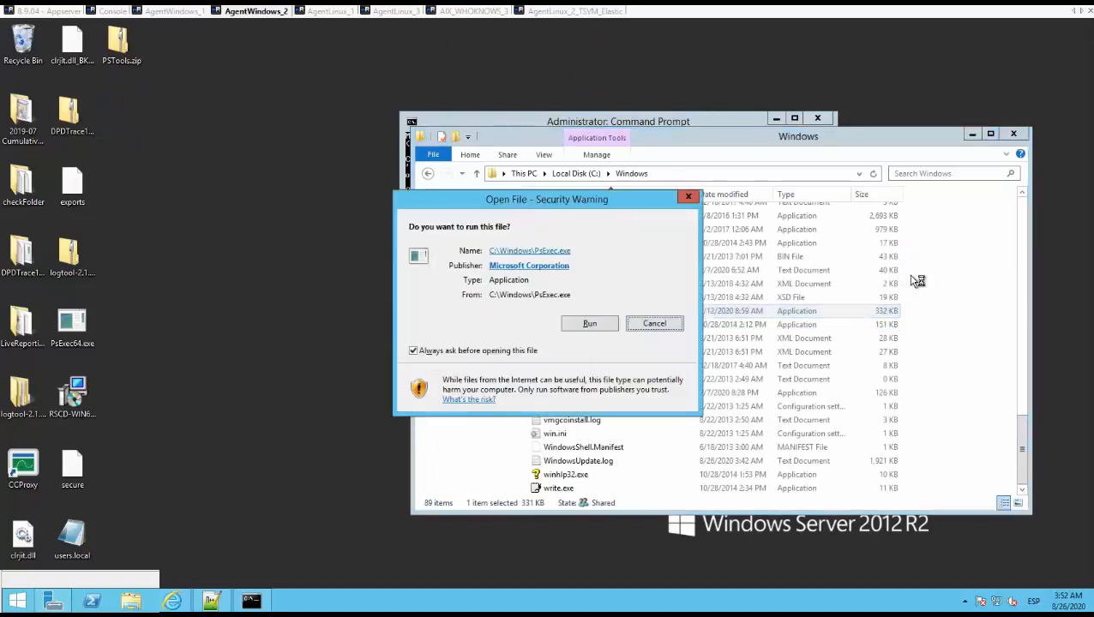
pyautogui.click(589, 324)
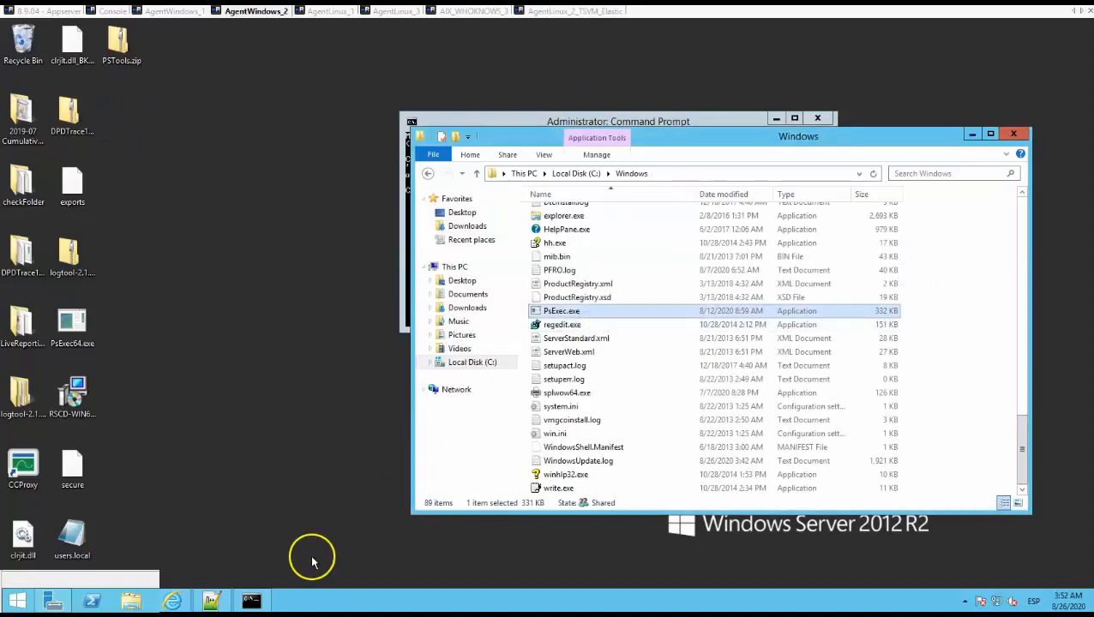
# Run psexec again in the command prompt and review its usage text from the beginning.
pyautogui.click(252, 601)
pyautogui.write('psexec')
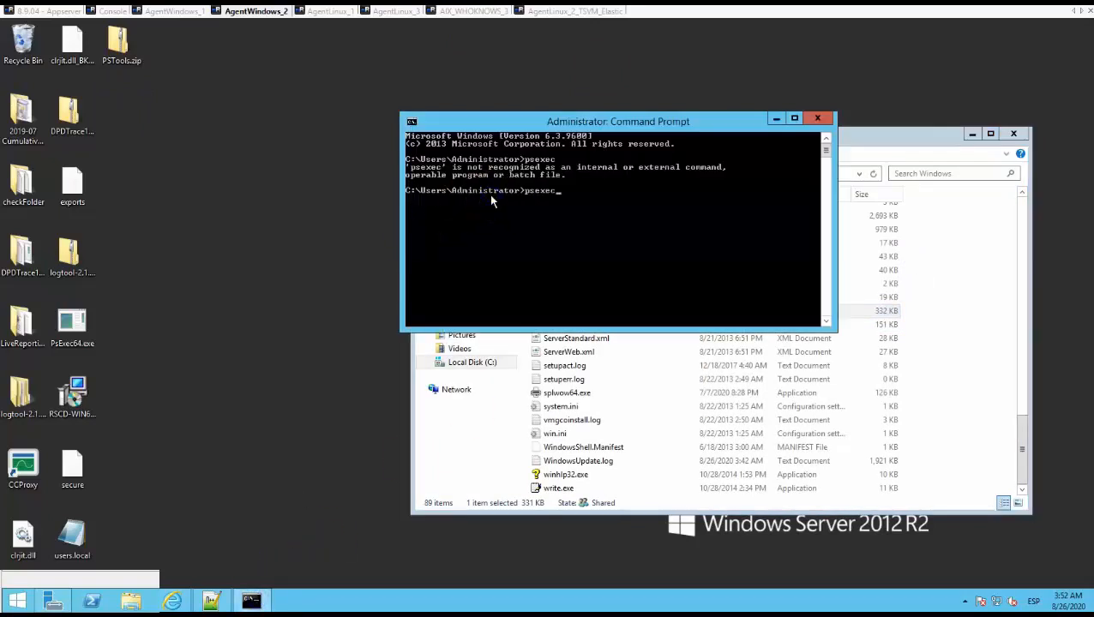
pyautogui.press('Return')
pyautogui.click(828, 155)
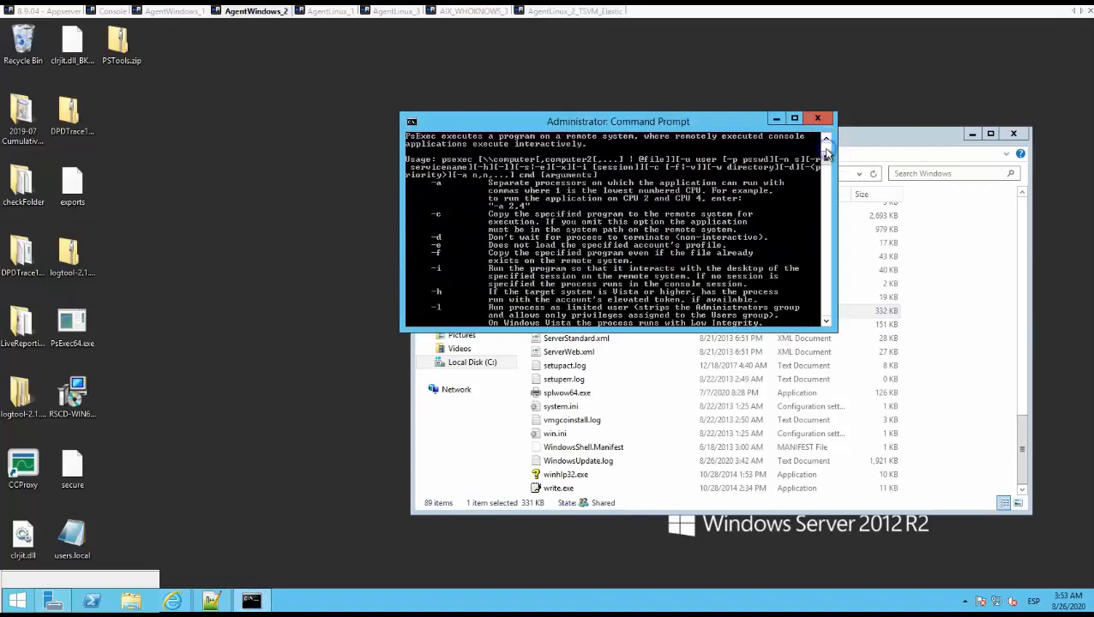
pyautogui.click(827, 155)
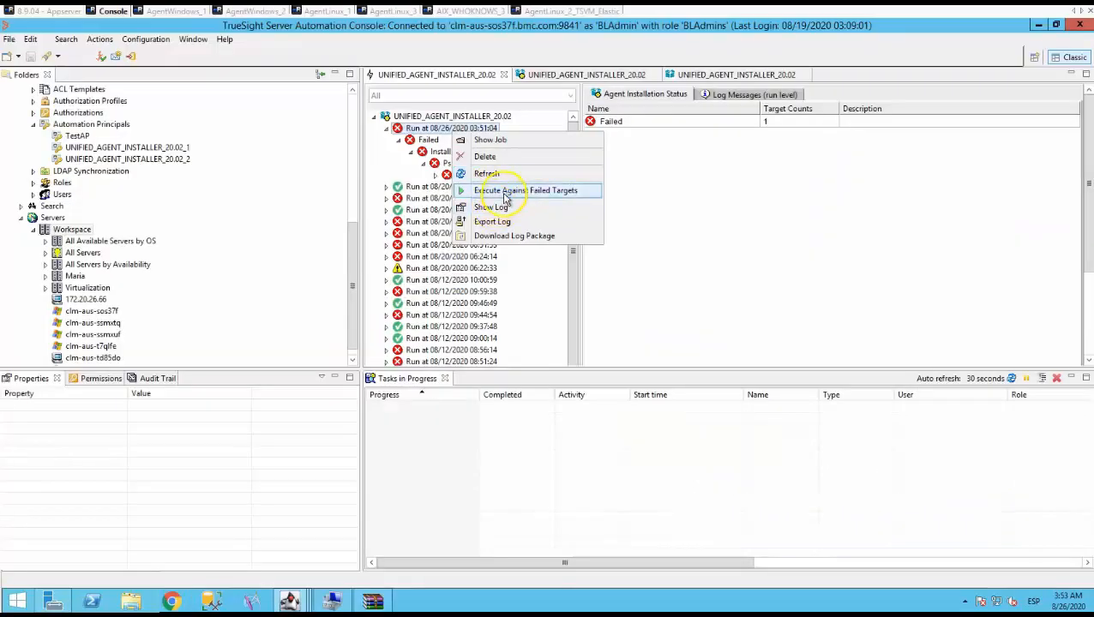
# In the TrueSight console, execute the job against all failed targets of the run at 08/26/2020 03:51:04 and check the new run.
pyautogui.click(506, 191)
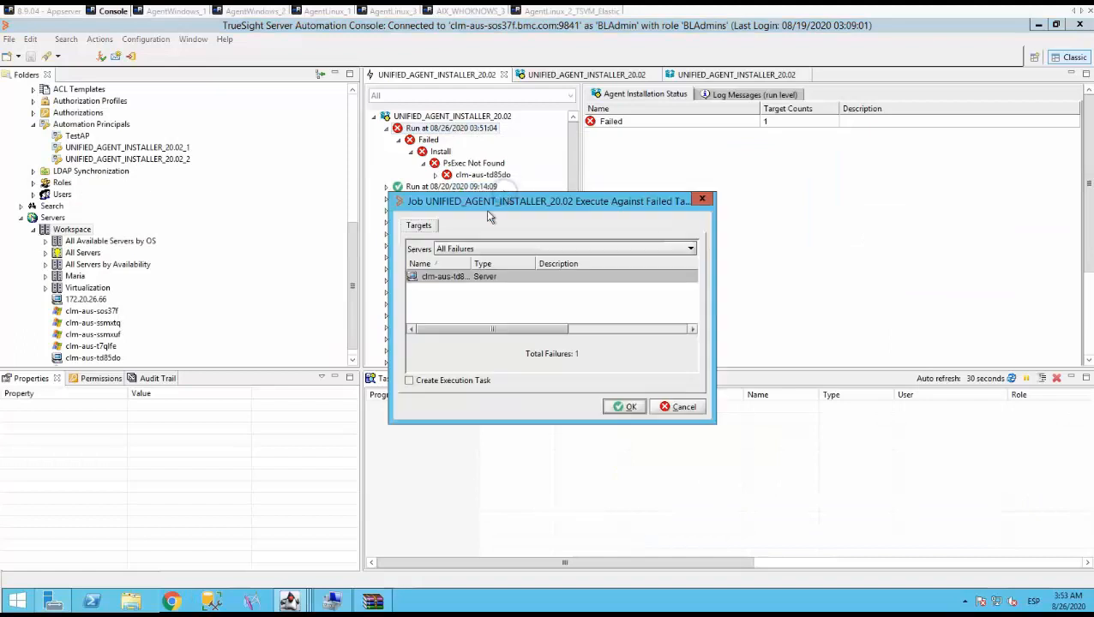
pyautogui.click(623, 408)
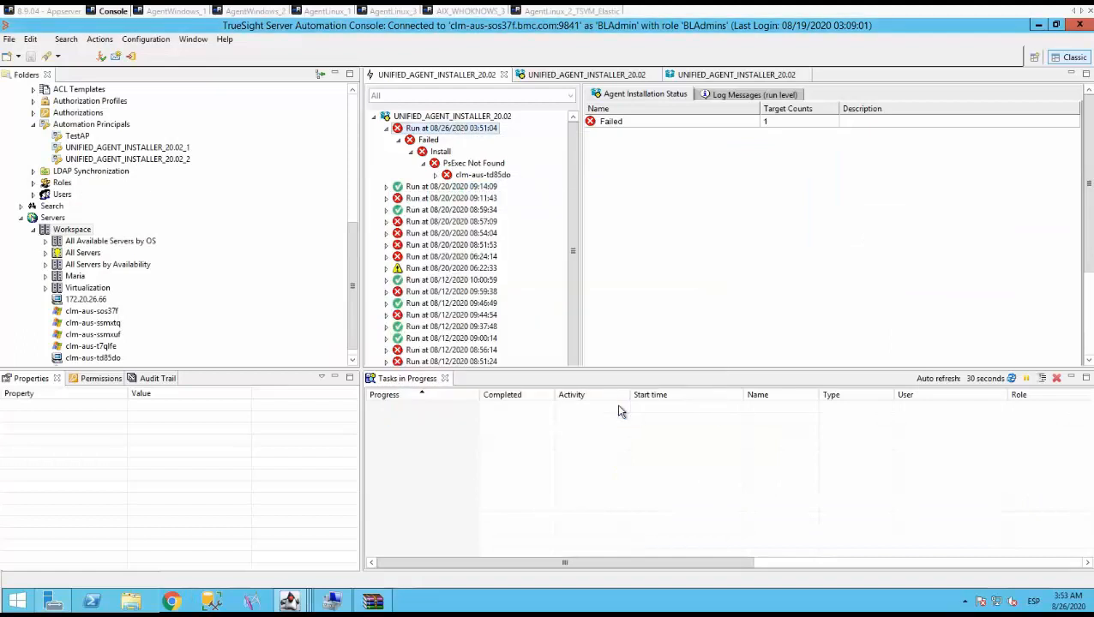
pyautogui.click(1013, 378)
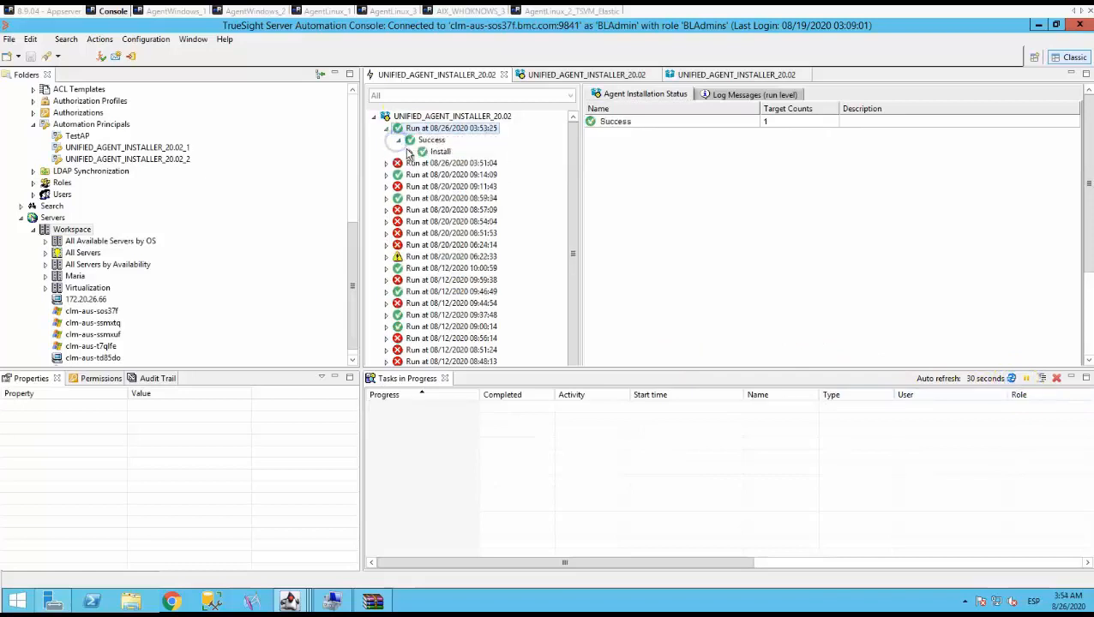
pyautogui.click(436, 164)
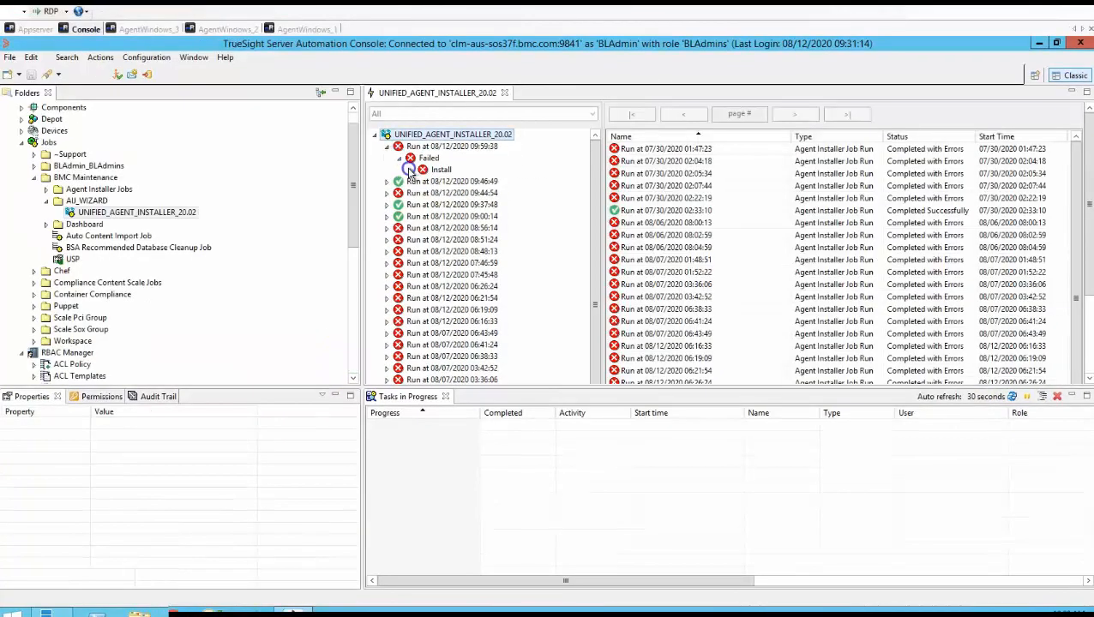
# Expand the failed installs of the run at 08/12/2020 09:59:38 and show the log messages for clm-aus-td85do.
pyautogui.click(411, 170)
pyautogui.click(444, 181)
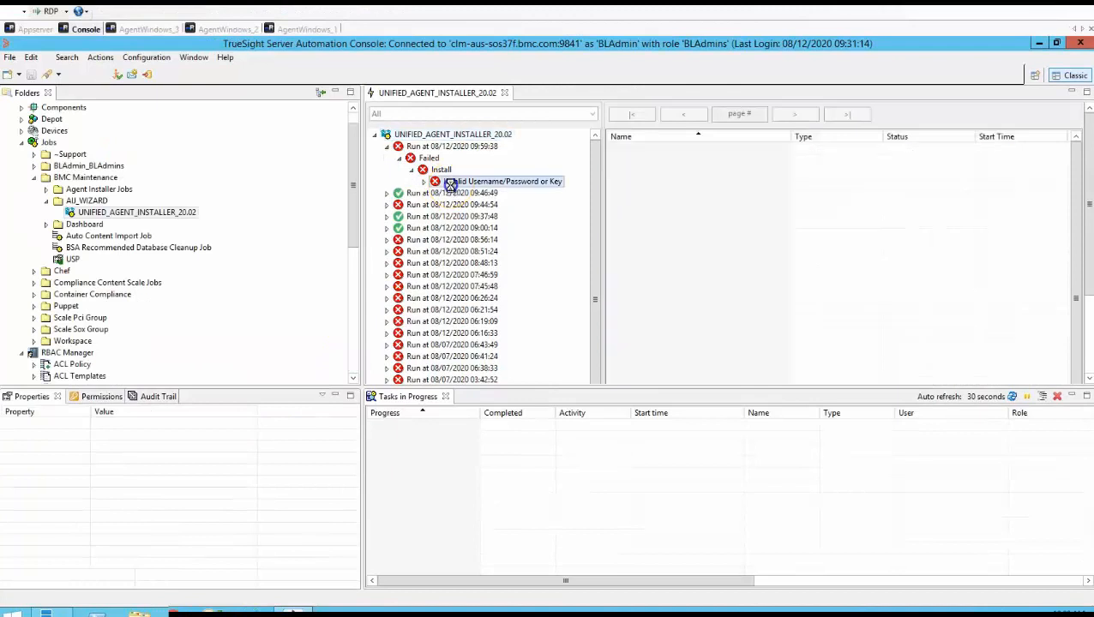
pyautogui.click(423, 182)
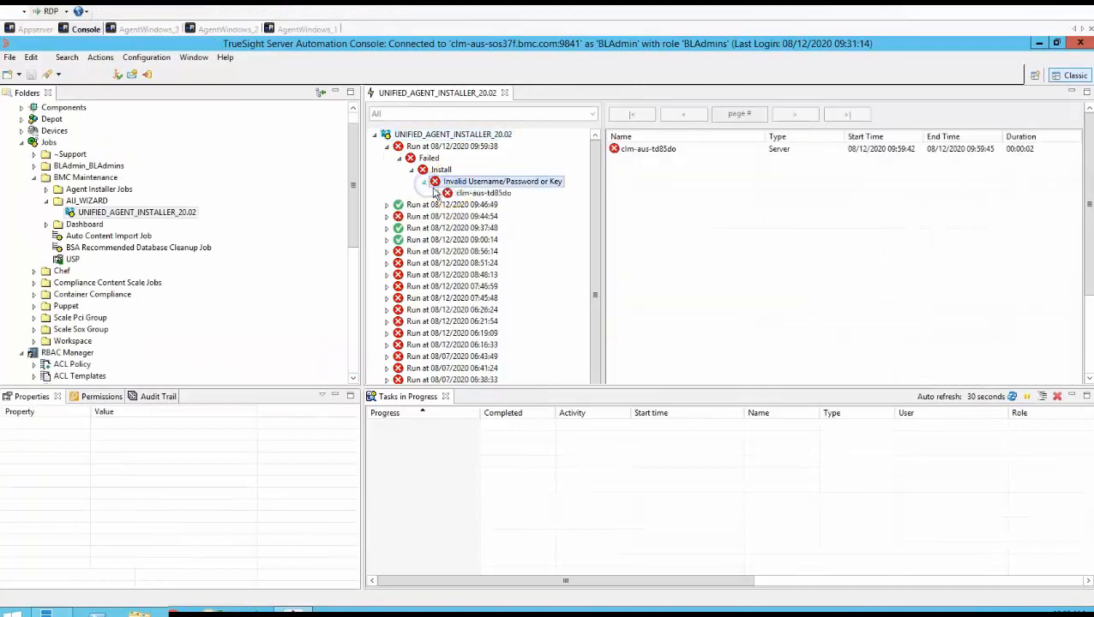
pyautogui.click(474, 196)
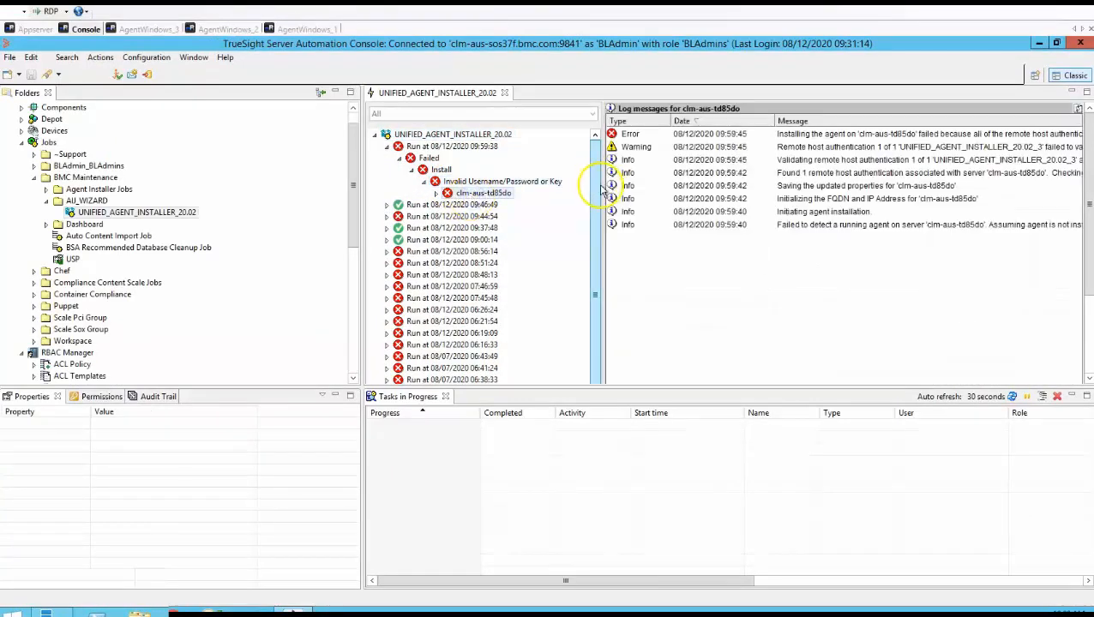
# Read the full remote host authentication warning logged at 08/12/2020 09:59:45 for clm-aus-td85do and close its details.
pyautogui.moveTo(598, 191); pyautogui.dragTo(511, 195)
pyautogui.doubleClick(780, 147)
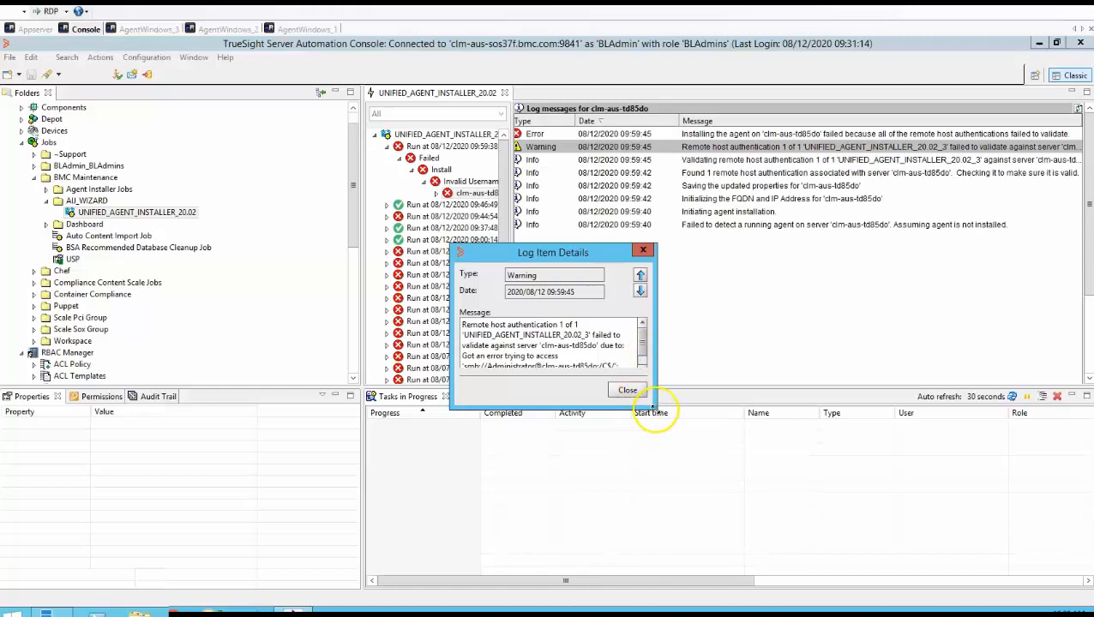
pyautogui.moveTo(655, 405); pyautogui.dragTo(700, 444)
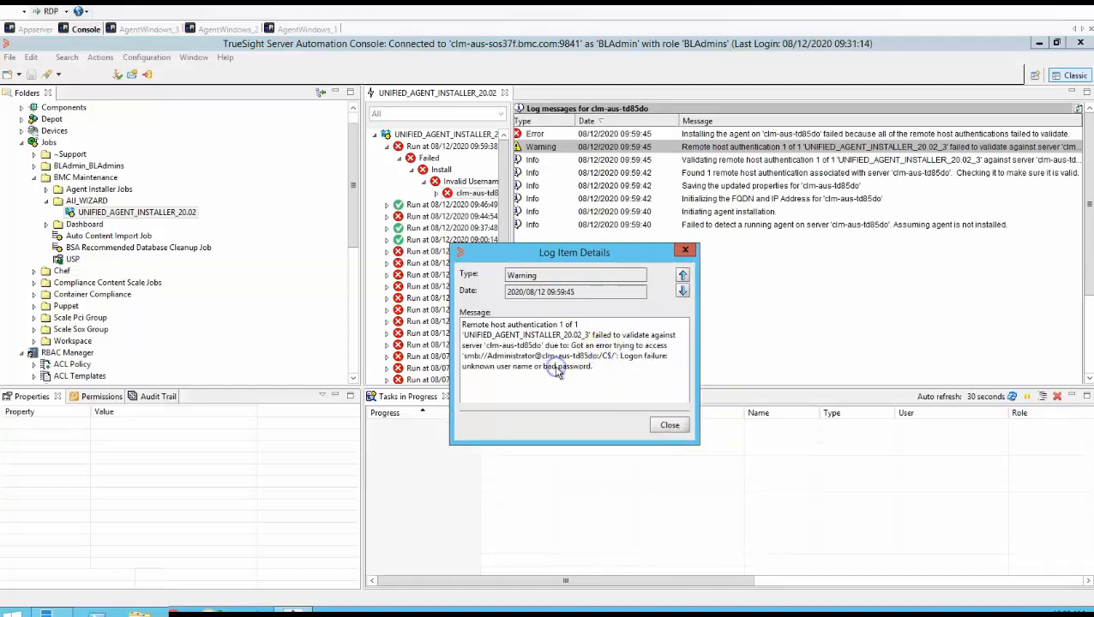
pyautogui.click(669, 427)
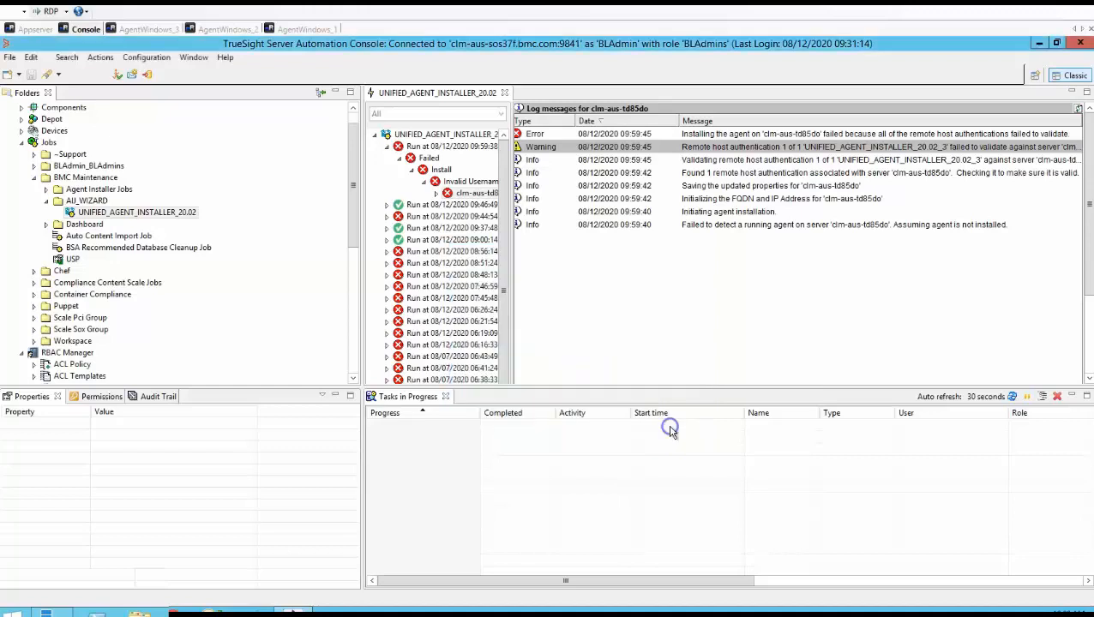
# Enter and confirm a new passphrase for the UNIFIED_AGENT_INSTALLER_20.02_2 automation principal, save it and close the editor.
pyautogui.click(352, 288)
pyautogui.doubleClick(128, 176)
pyautogui.moveTo(641, 204); pyautogui.dragTo(464, 196)
pyautogui.doubleClick(501, 154)
pyautogui.moveTo(624, 205); pyautogui.dragTo(436, 208)
pyautogui.write('•')
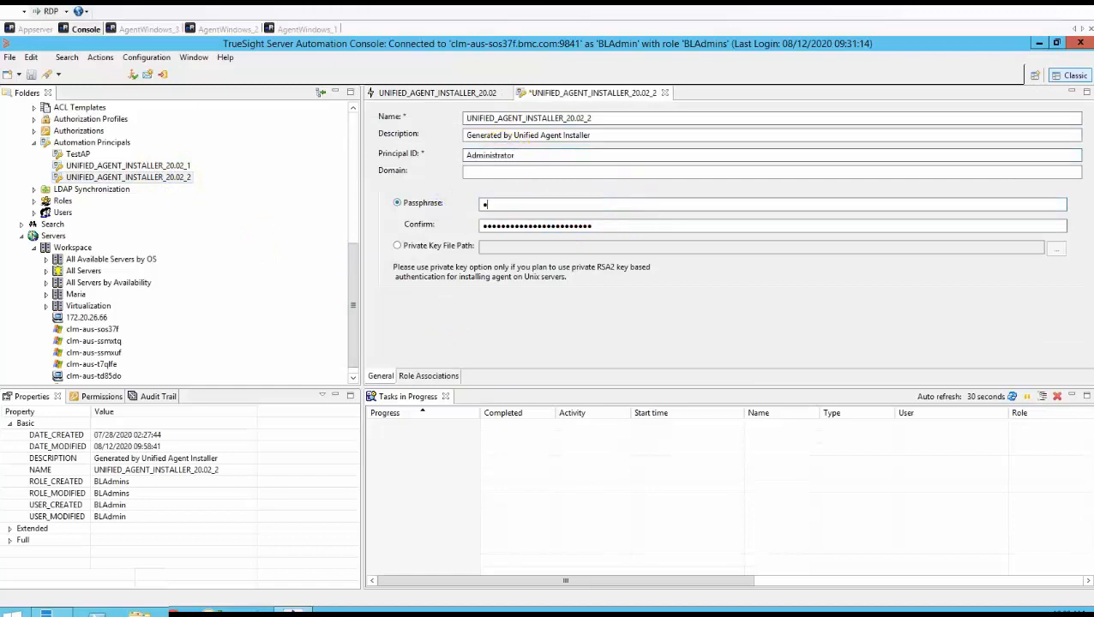
pyautogui.hotkey('ctrl', 'a')
pyautogui.write('•••')
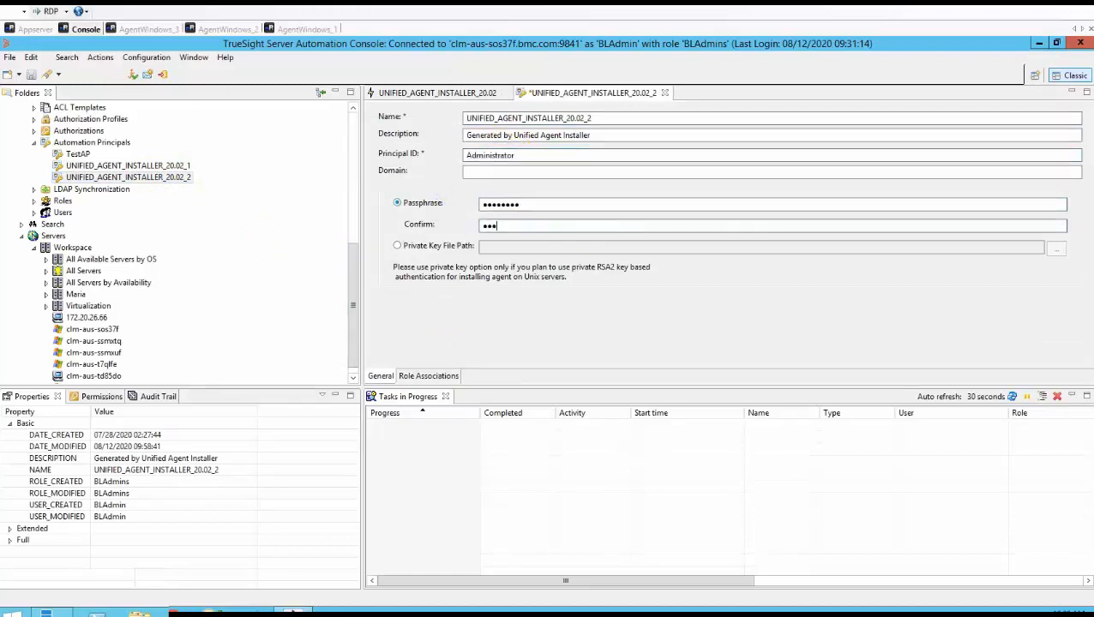
pyautogui.click(32, 74)
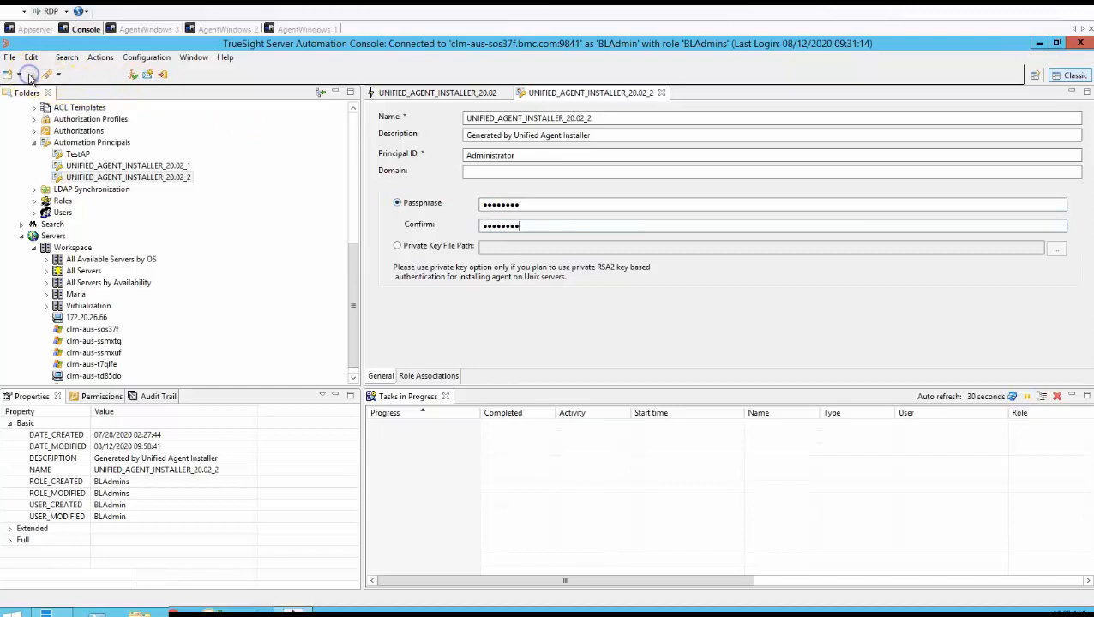
pyautogui.click(665, 93)
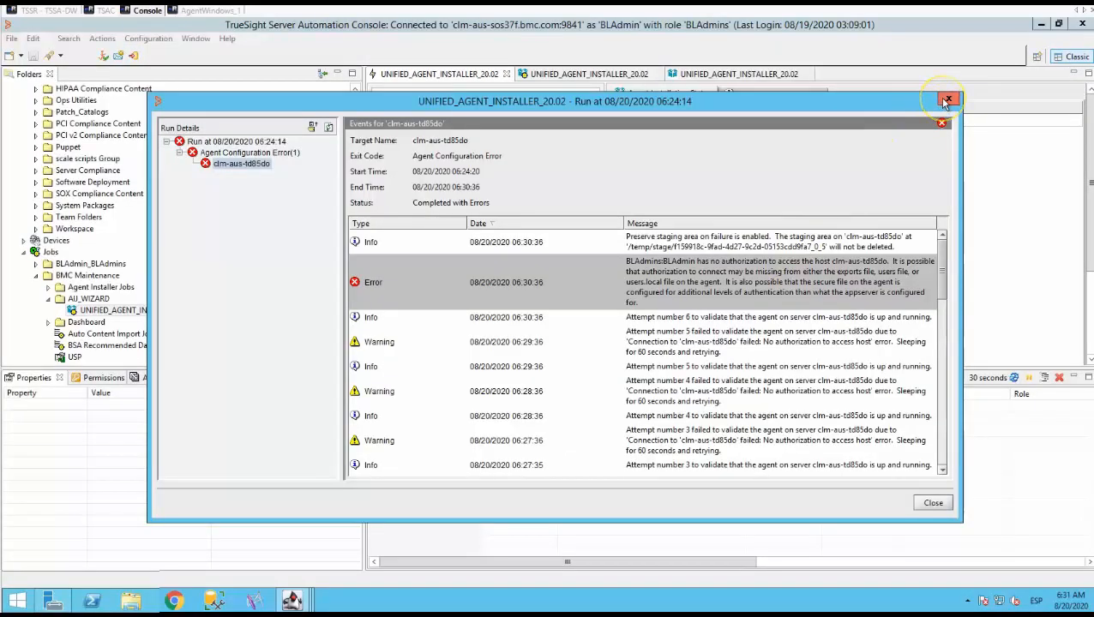
# Override the Windows 64-bit installer's Exports with "* rw" and Users.Local with "BLAdmins:BLAdmin rw,map=Administrator", save the bundle and return to the job.
pyautogui.click(946, 102)
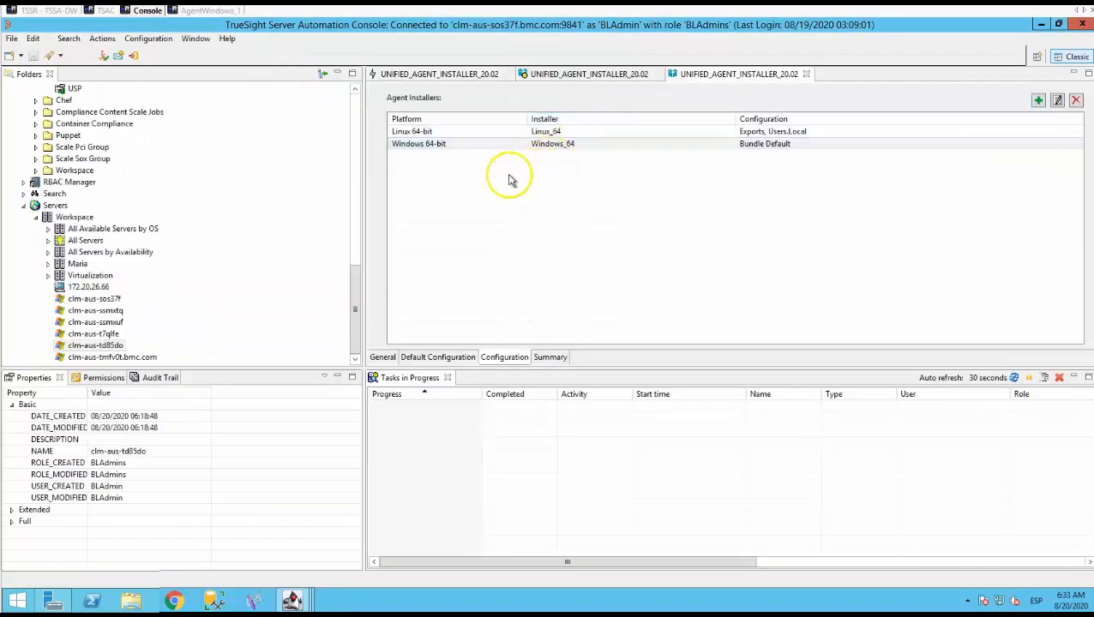
pyautogui.click(1056, 101)
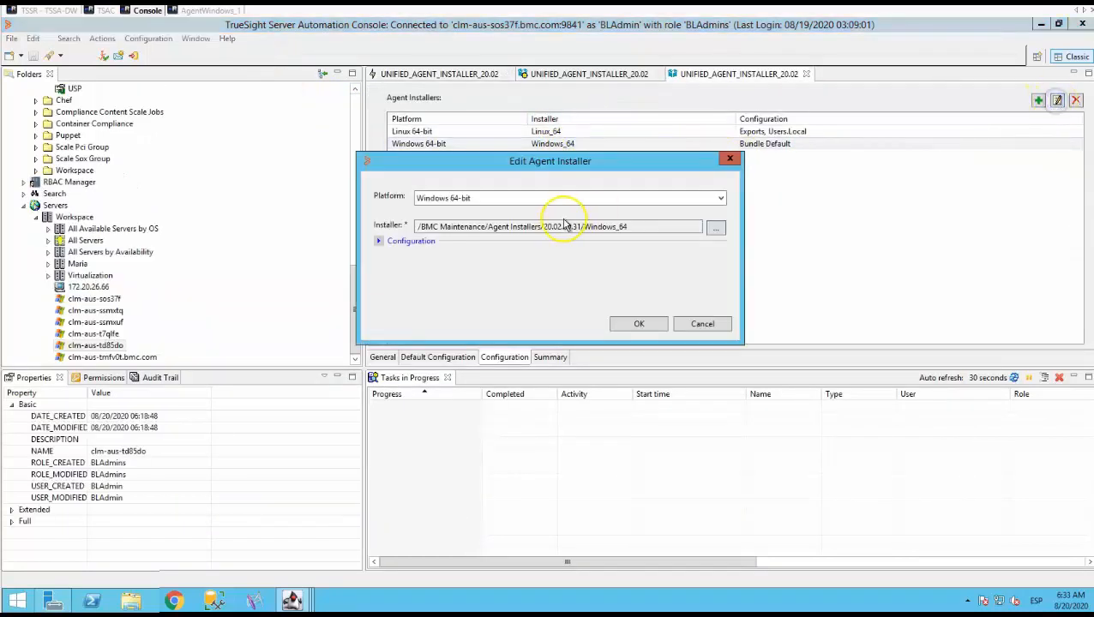
pyautogui.click(377, 241)
pyautogui.moveTo(470, 167); pyautogui.dragTo(345, 107)
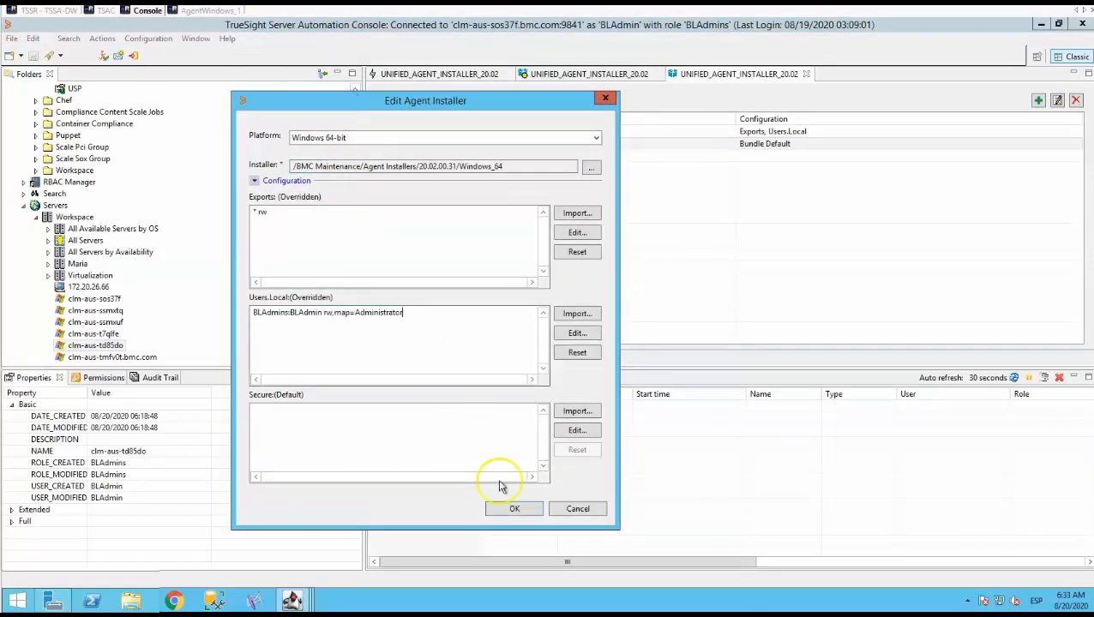
pyautogui.click(516, 513)
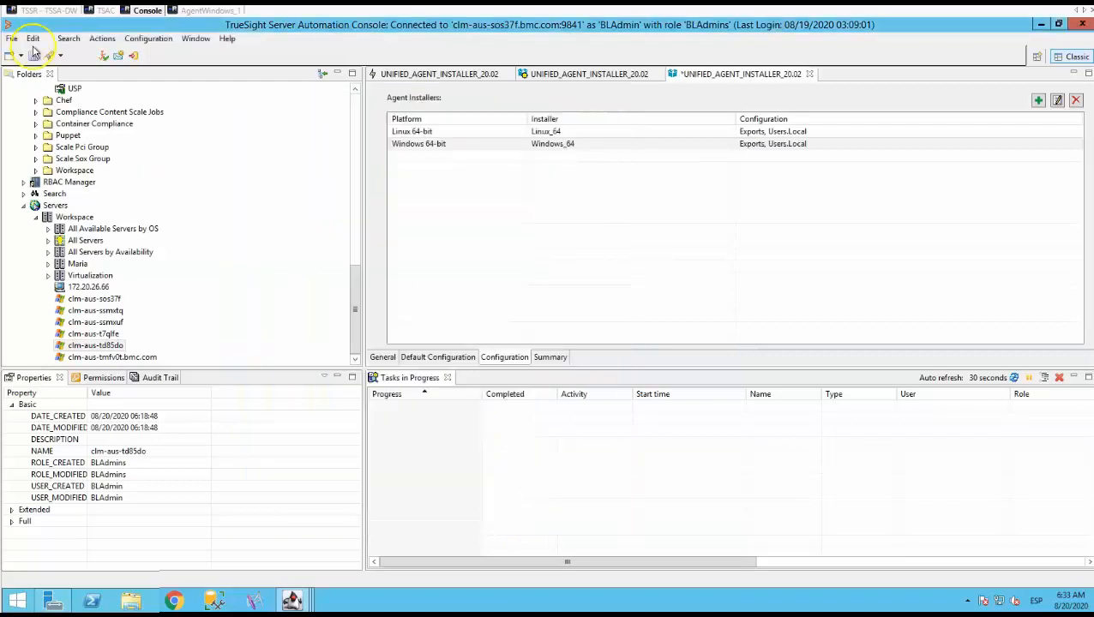
pyautogui.click(549, 75)
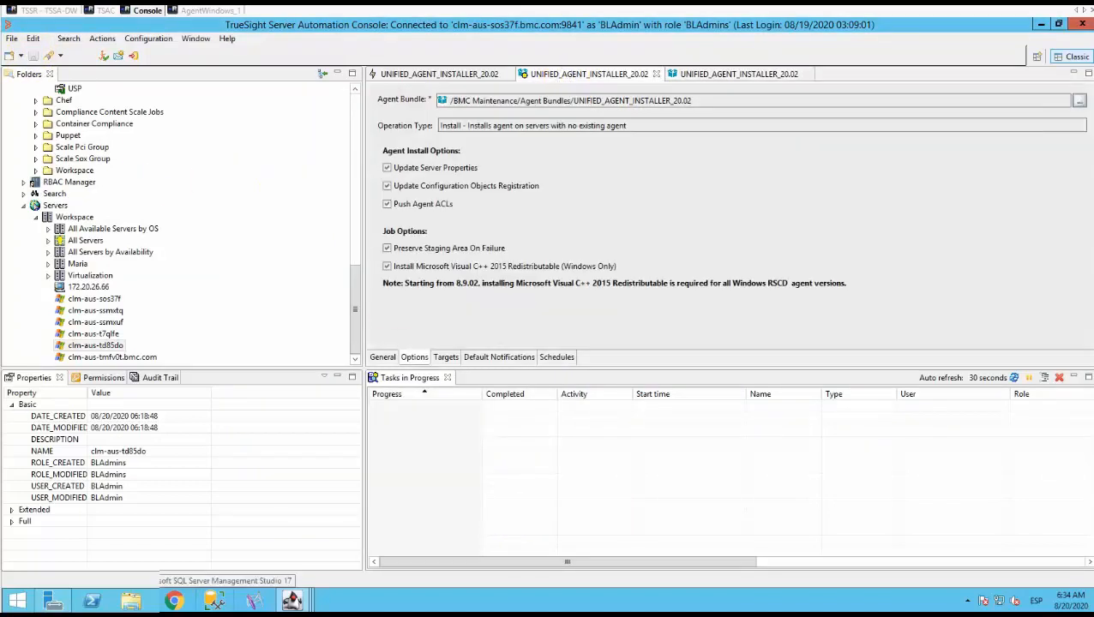